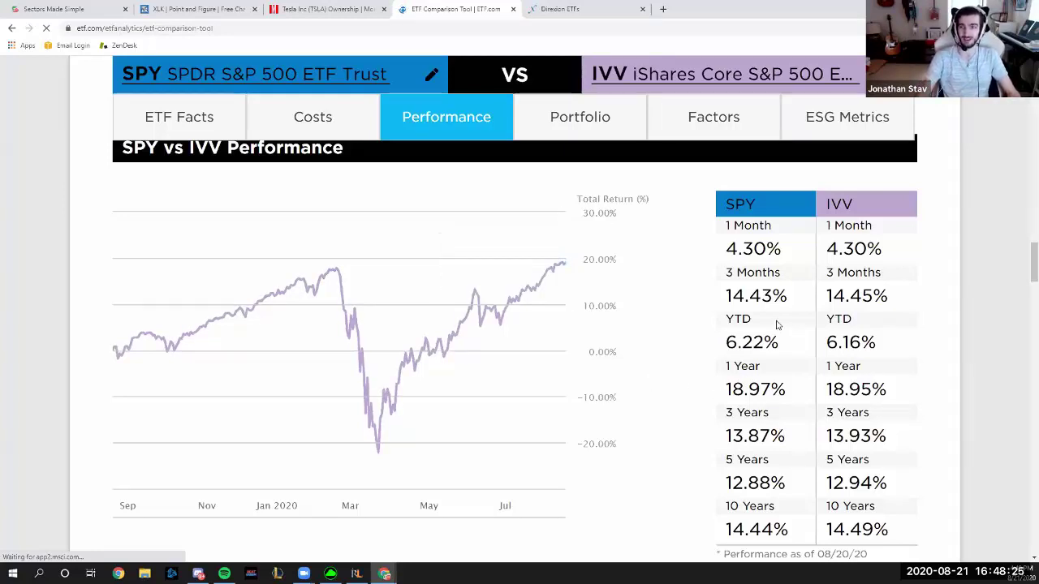
Step: Highlight SPY's 6.22% year-to-date return and IVV's 12.94% five-year return for comparison
drag(777, 342, 738, 340)
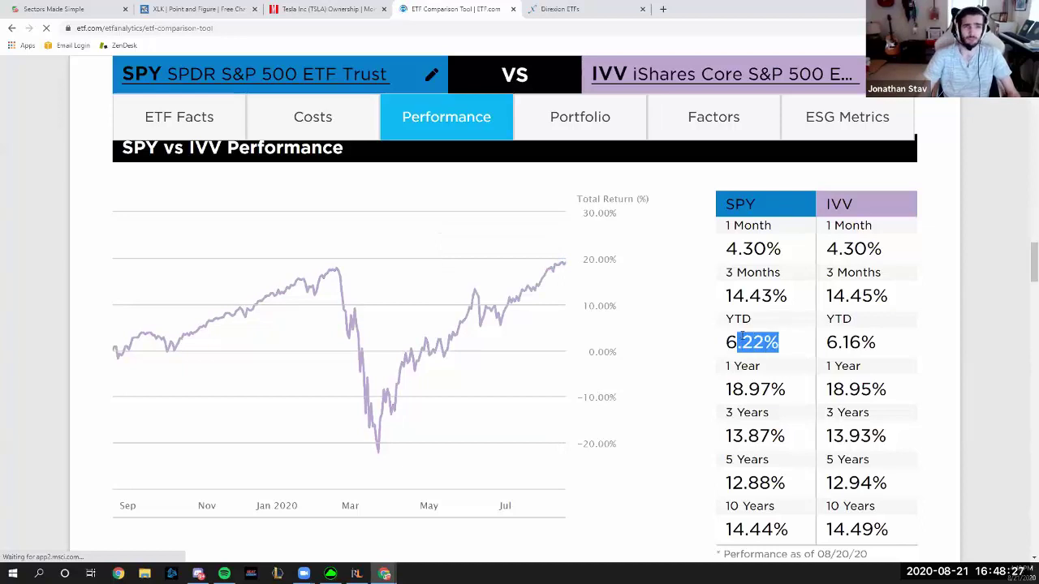
click(742, 335)
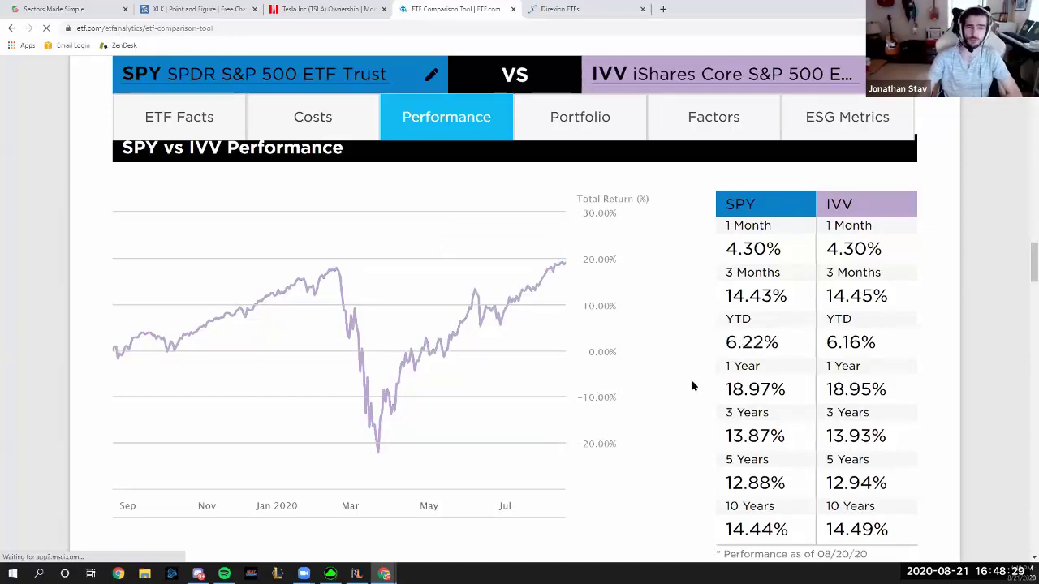
double_click(740, 339)
click(726, 355)
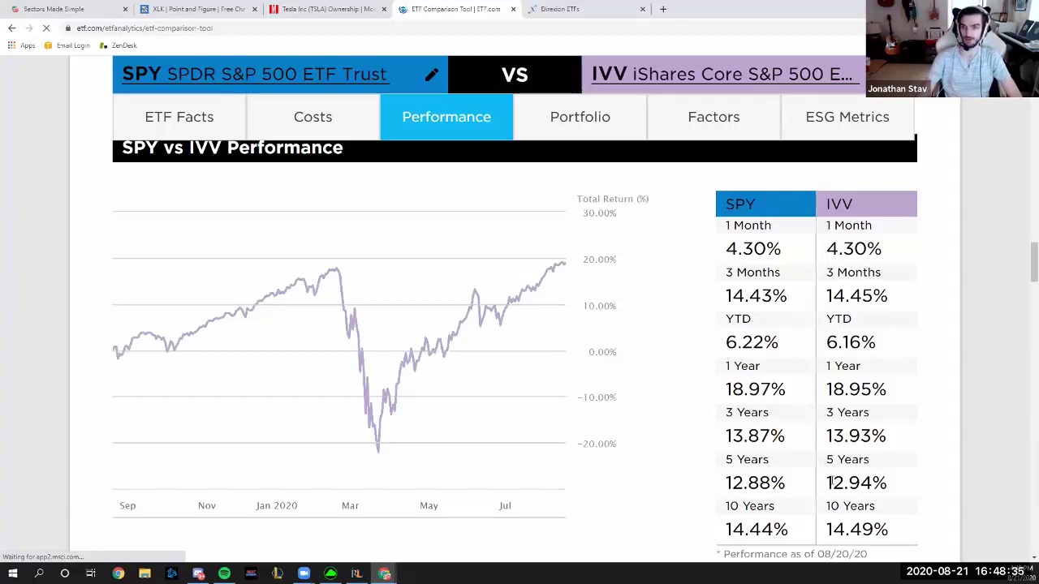
drag(825, 480, 918, 486)
click(804, 425)
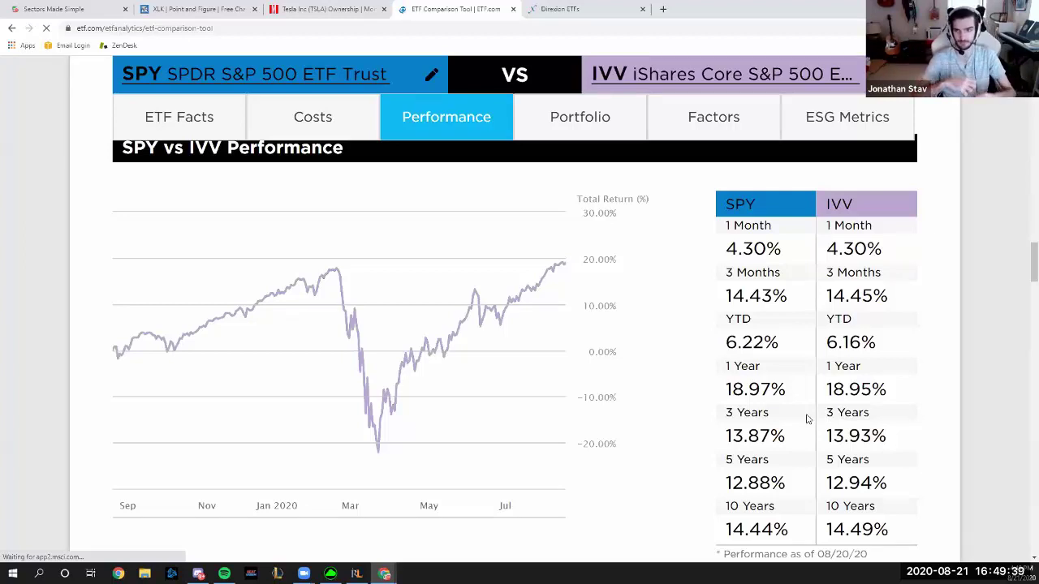
Step: Return to the top of the comparison tool and clear IVV from the second ticker slot
scroll(795, 405, down, 4)
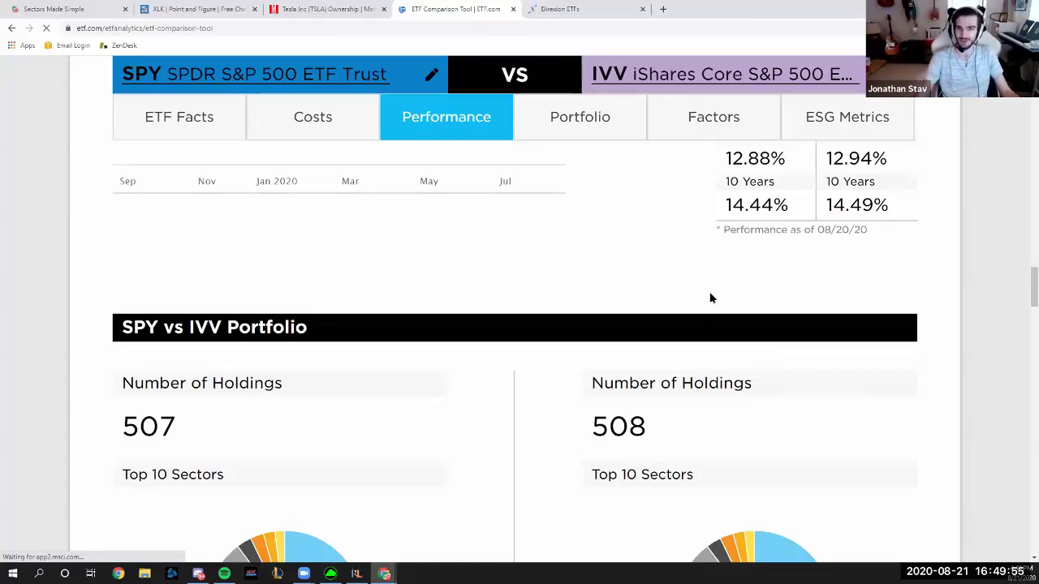
scroll(703, 288, up, 4)
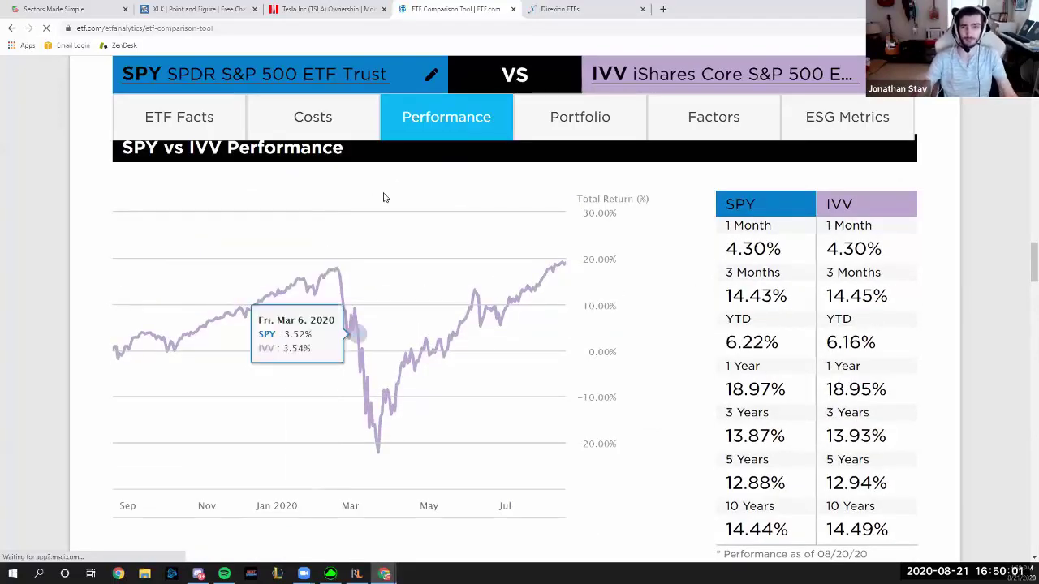
scroll(455, 285, up, 15)
scroll(449, 301, up, 3)
scroll(628, 301, down, 5)
click(649, 302)
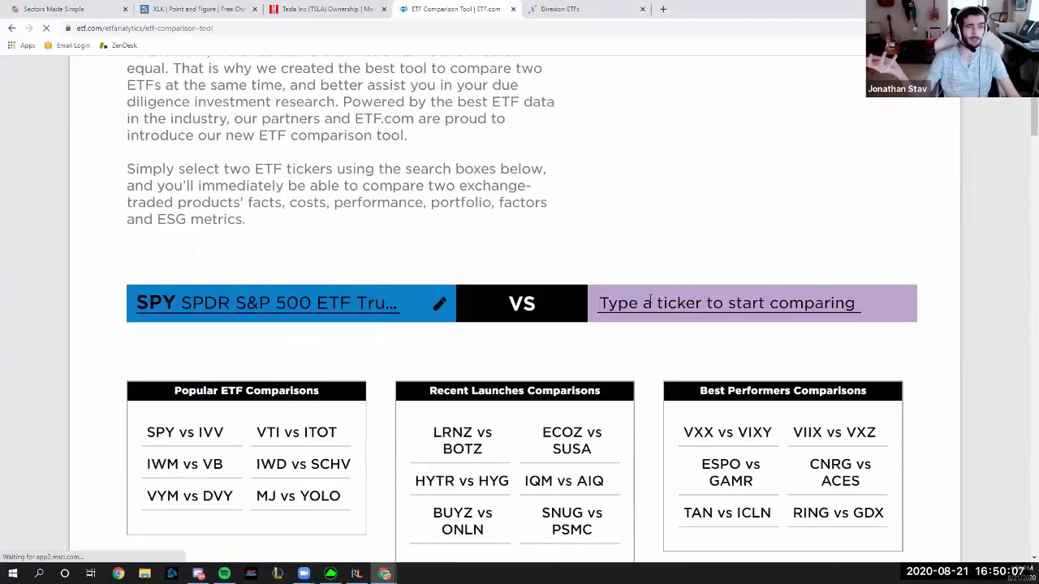
Step: Enter spdn and select SPDN as the second fund against SPY
text(spdn)
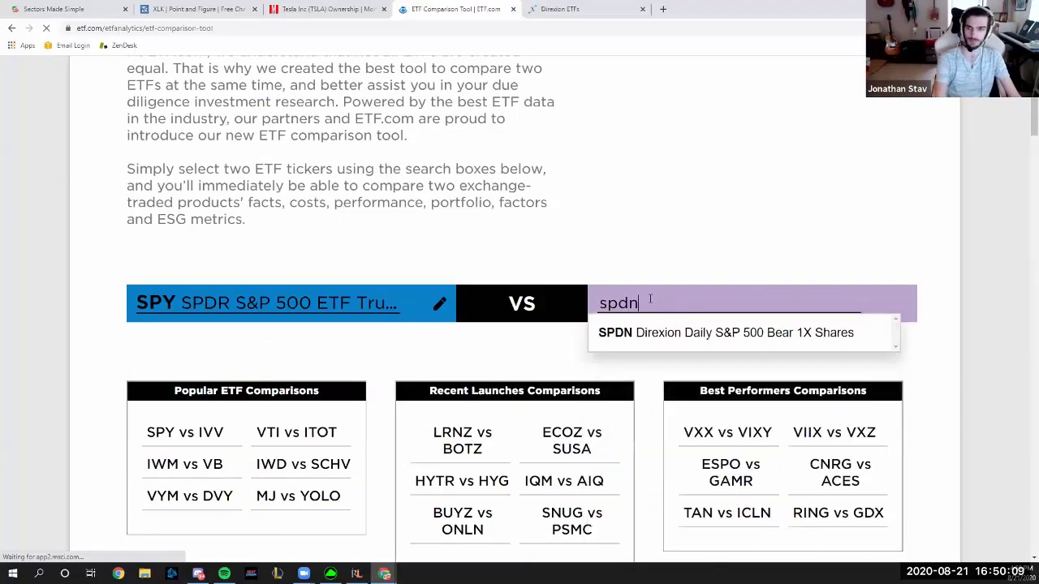
click(653, 318)
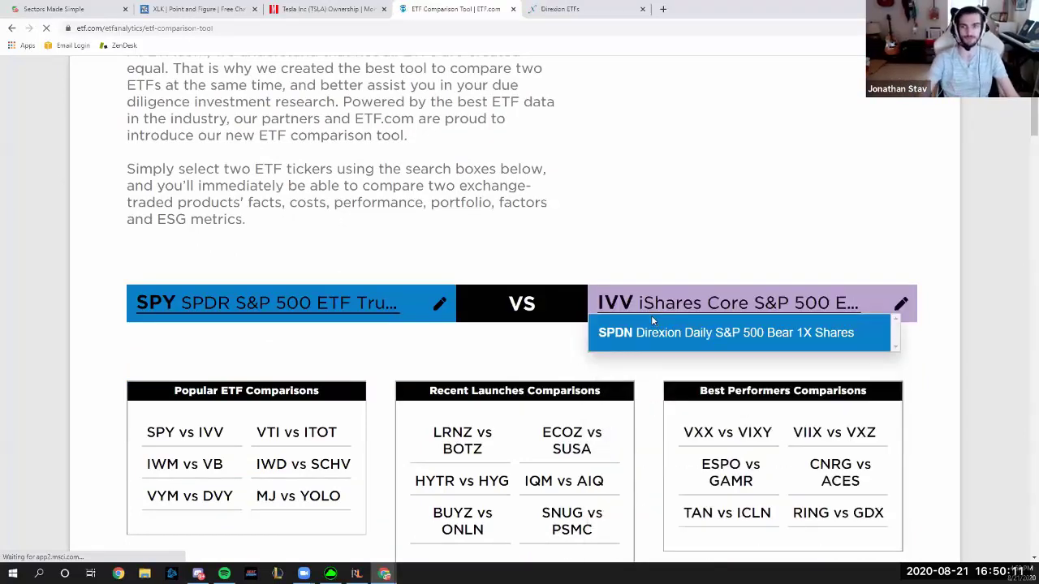
click(652, 317)
scroll(531, 301, down, 2)
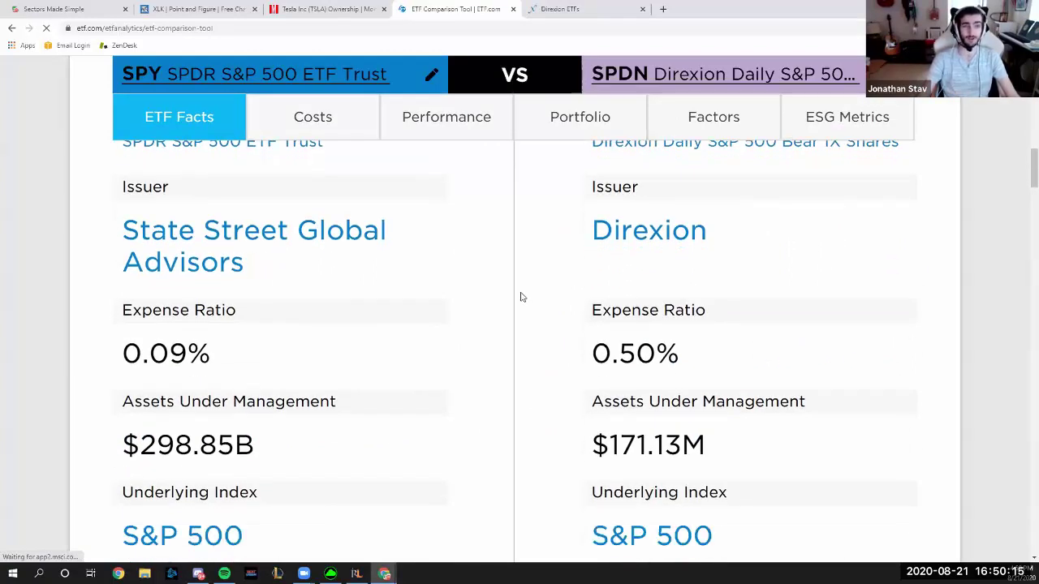
Step: Compare SPY's 0.09% and SPDN's 0.50% expense ratios, then scroll down to Performance
drag(213, 358, 118, 362)
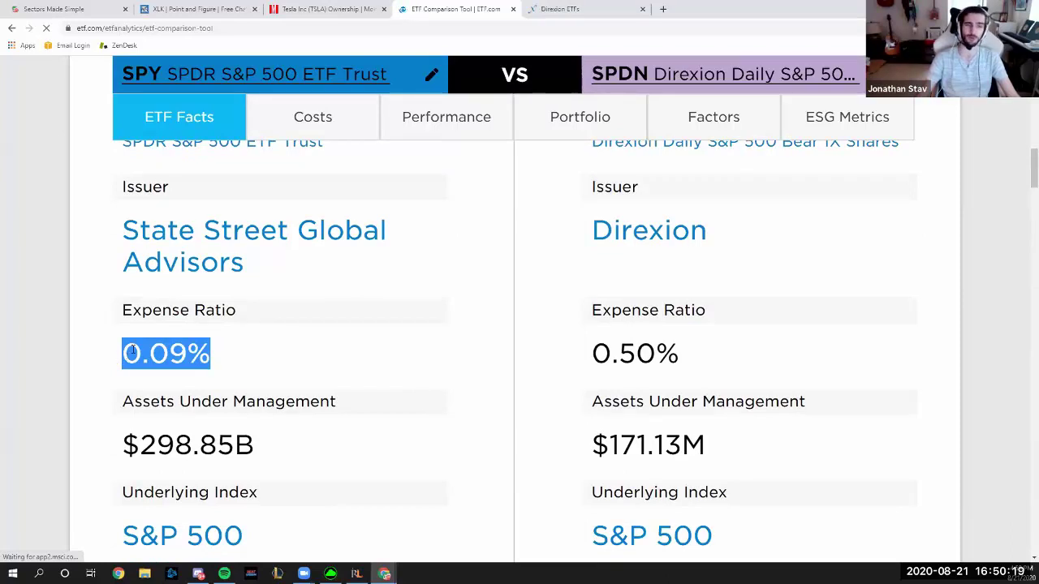
click(133, 352)
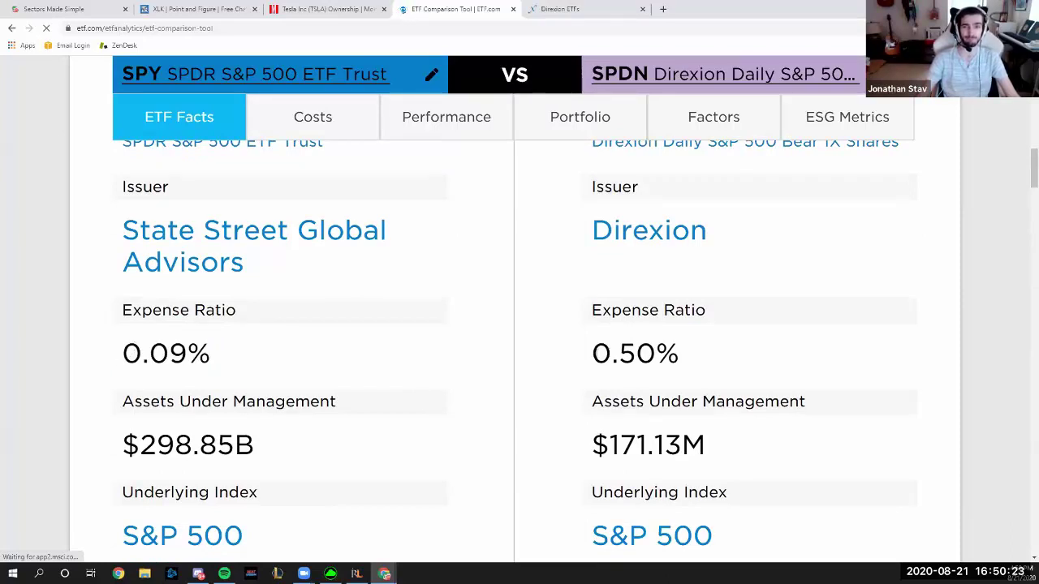
drag(589, 355, 681, 360)
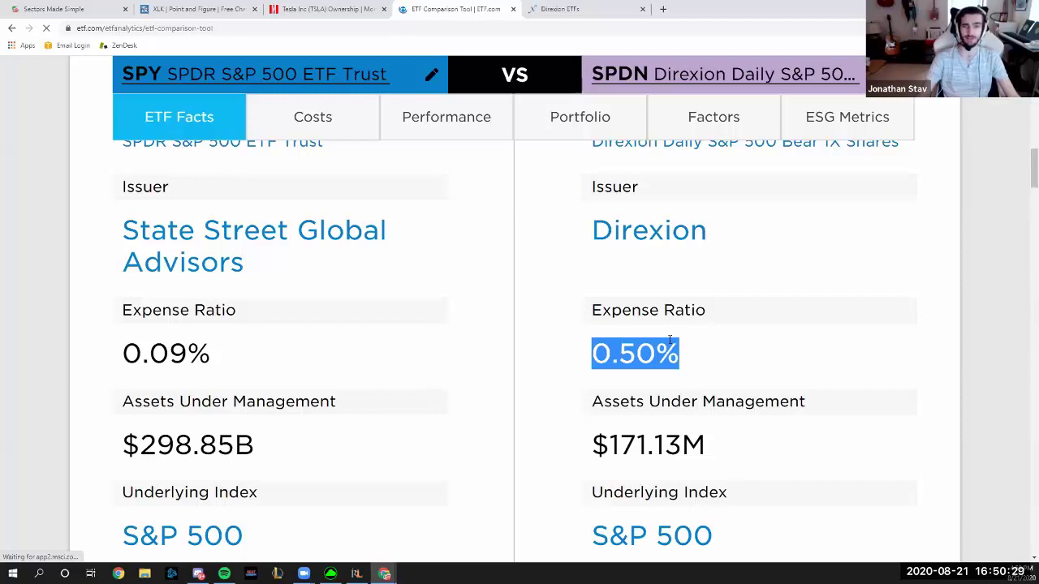
click(644, 348)
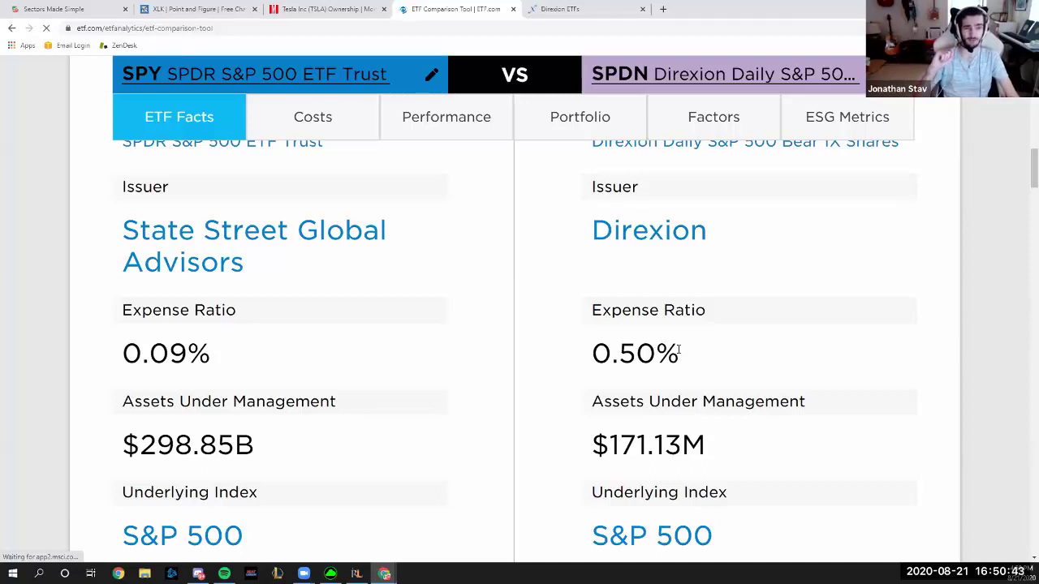
drag(679, 350, 598, 347)
click(598, 348)
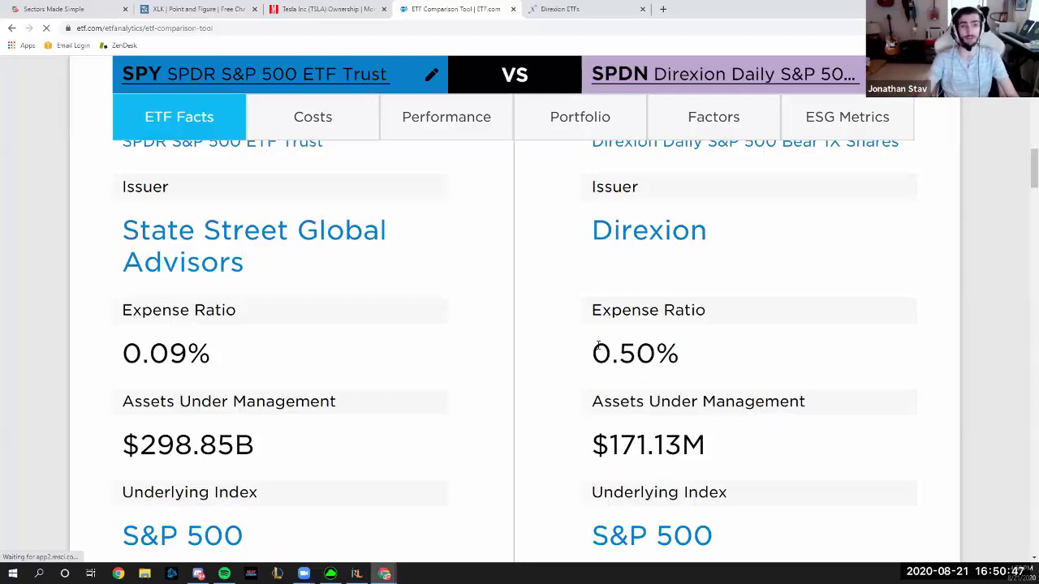
scroll(598, 348, down, 3)
scroll(598, 347, down, 7)
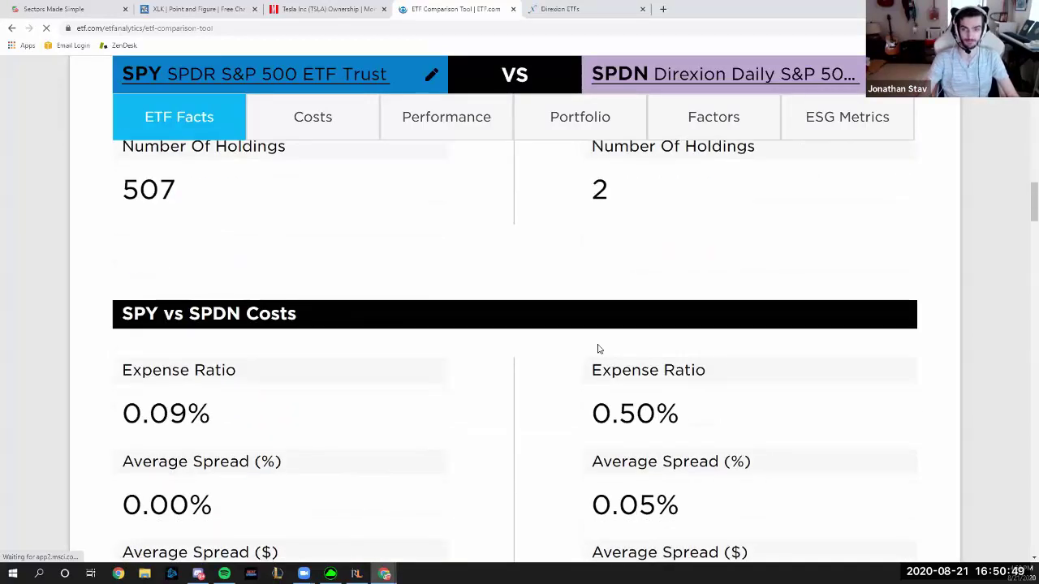
scroll(596, 350, down, 4)
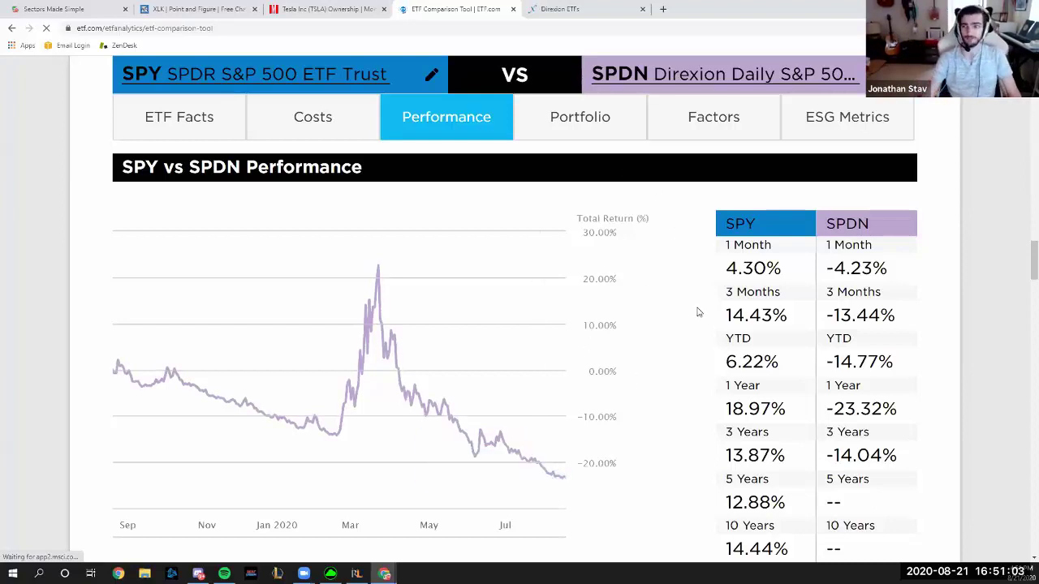
drag(709, 274, 781, 276)
click(782, 276)
click(782, 276)
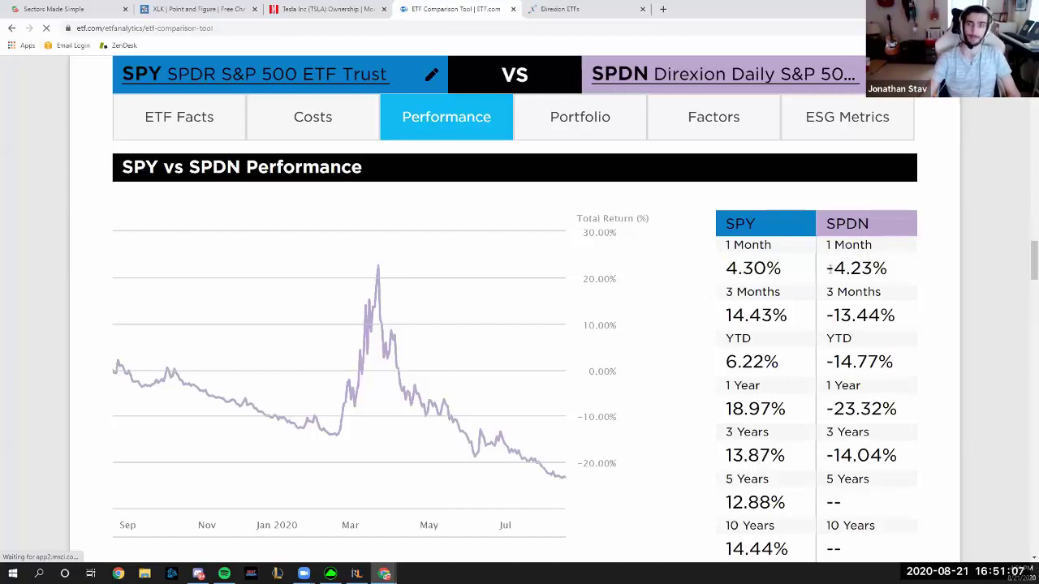
scroll(832, 268, down, 1)
drag(825, 214, 890, 218)
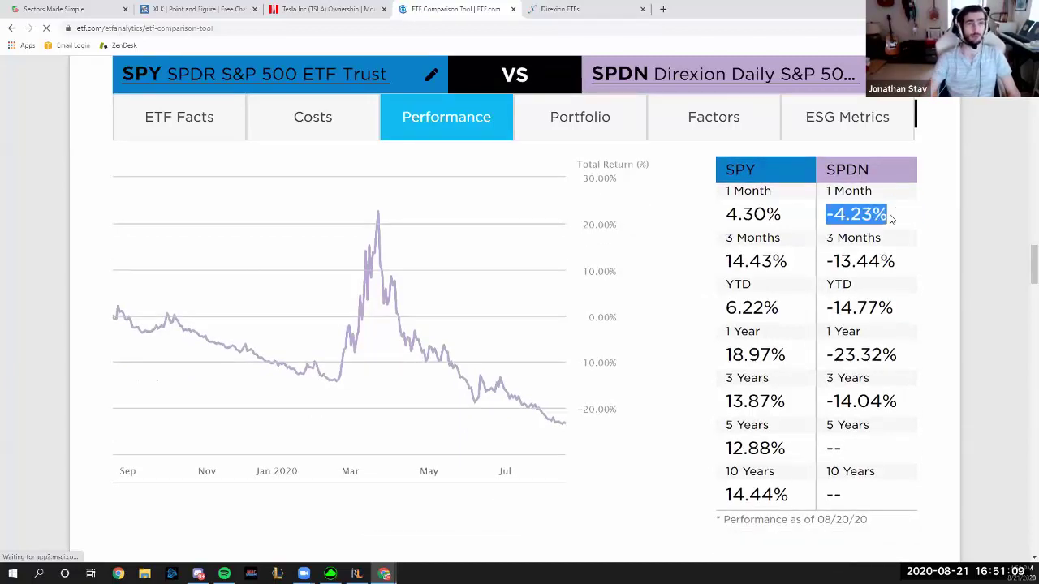
click(890, 217)
drag(723, 262, 797, 260)
click(797, 261)
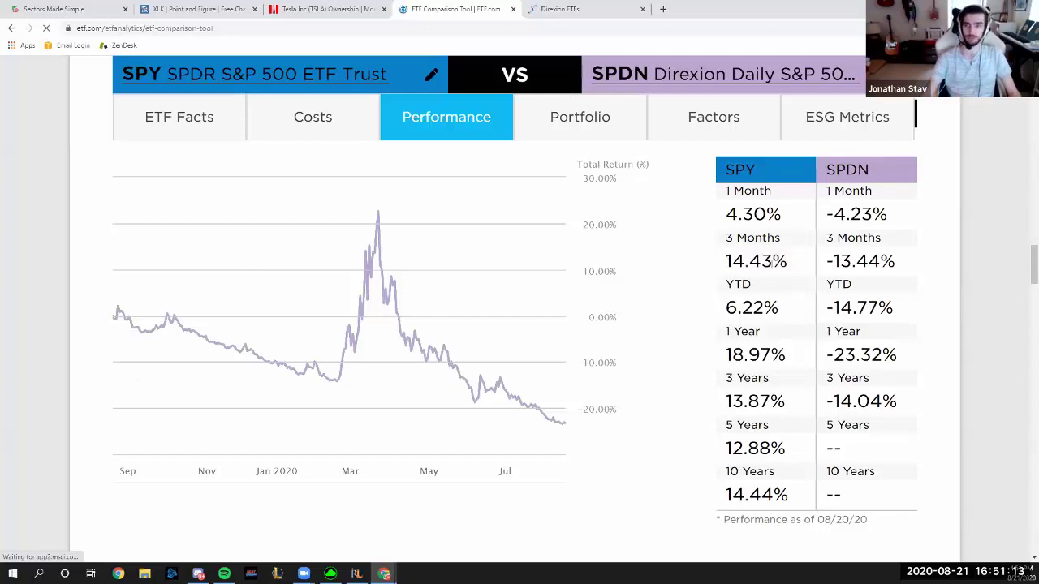
drag(825, 261, 851, 262)
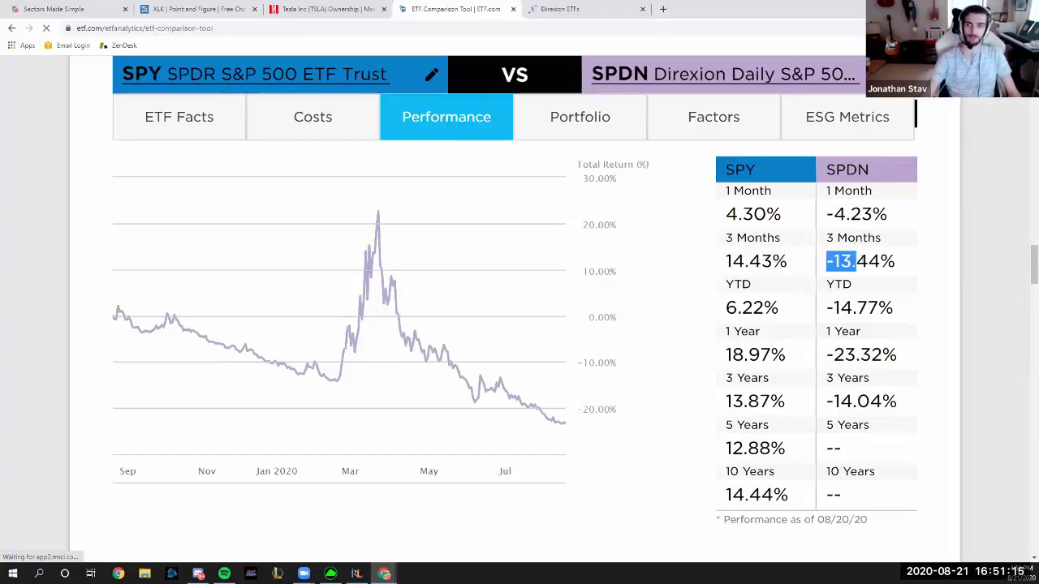
click(857, 283)
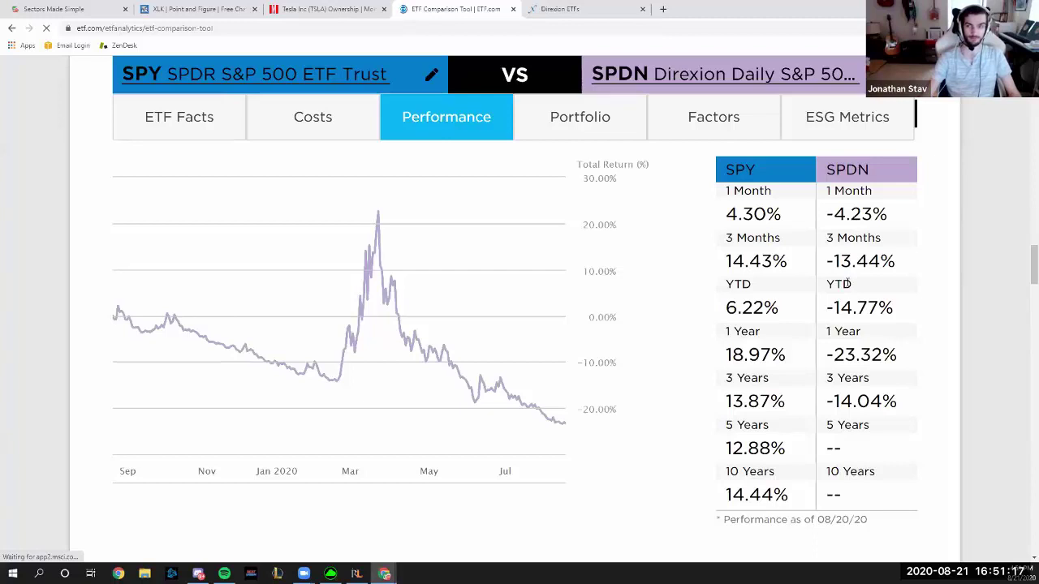
scroll(847, 283, down, 1)
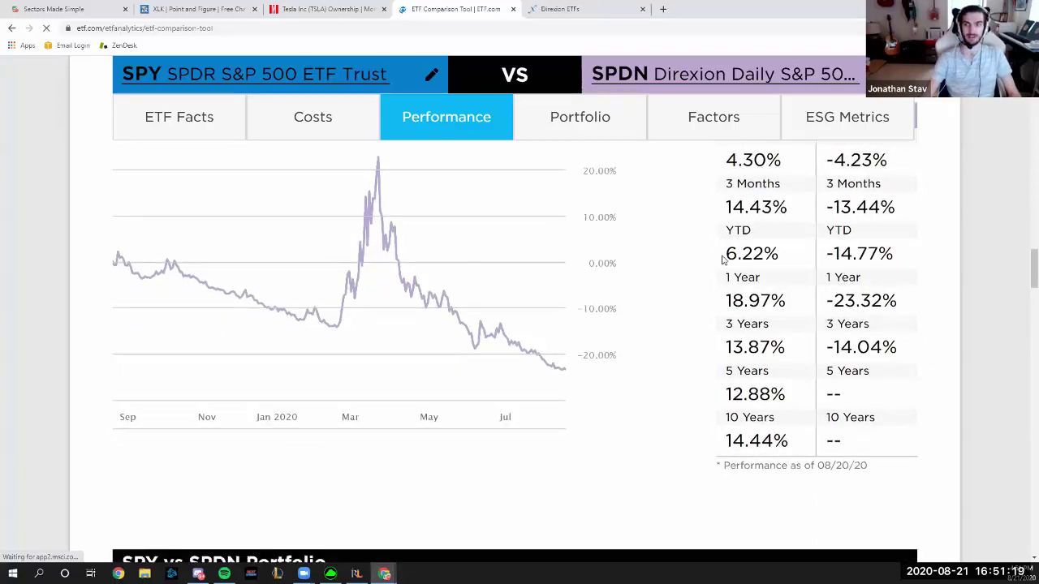
scroll(722, 260, up, 1)
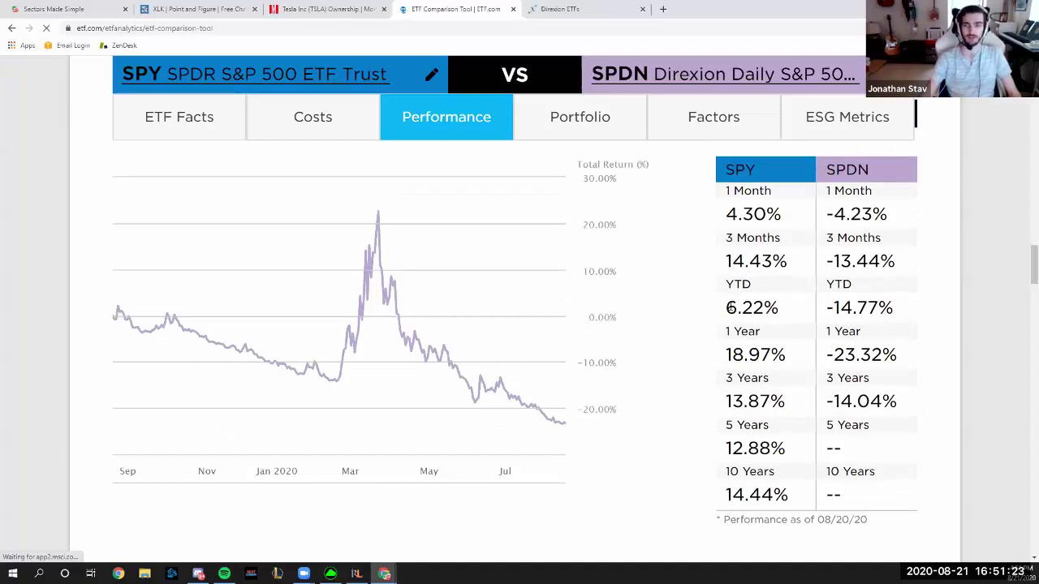
drag(727, 312, 797, 306)
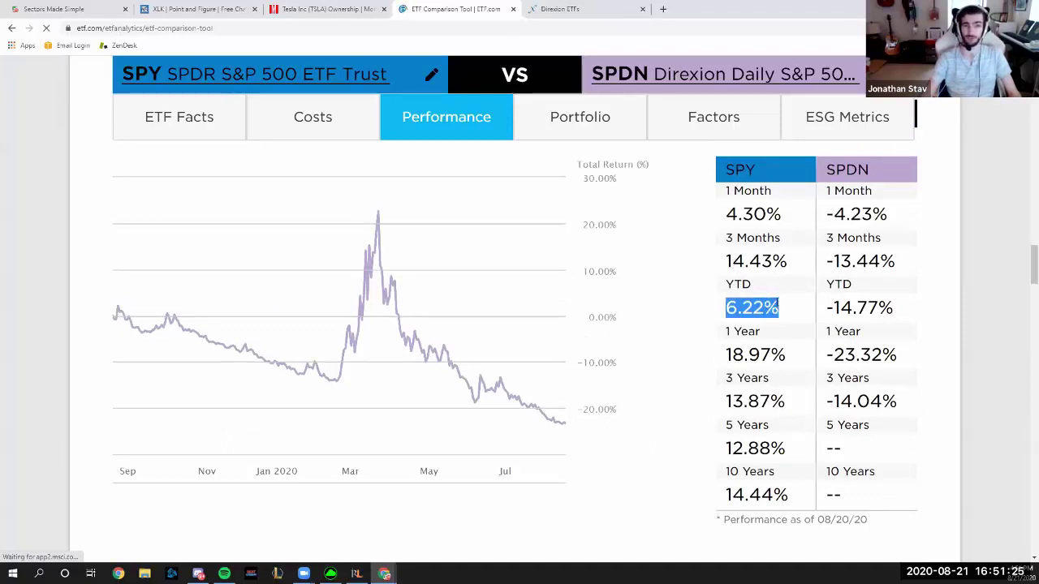
click(777, 303)
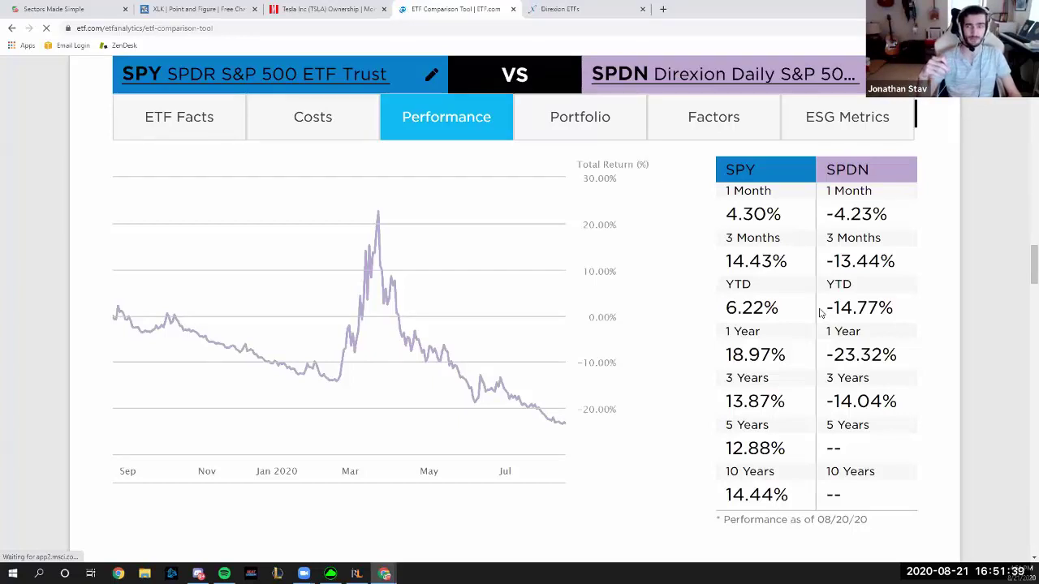
drag(819, 313, 894, 317)
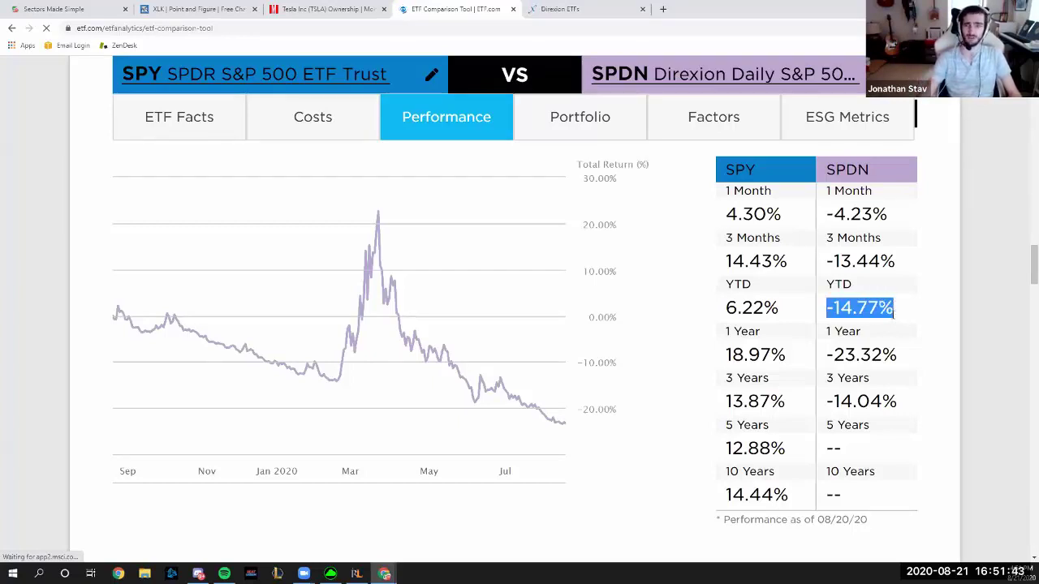
click(893, 314)
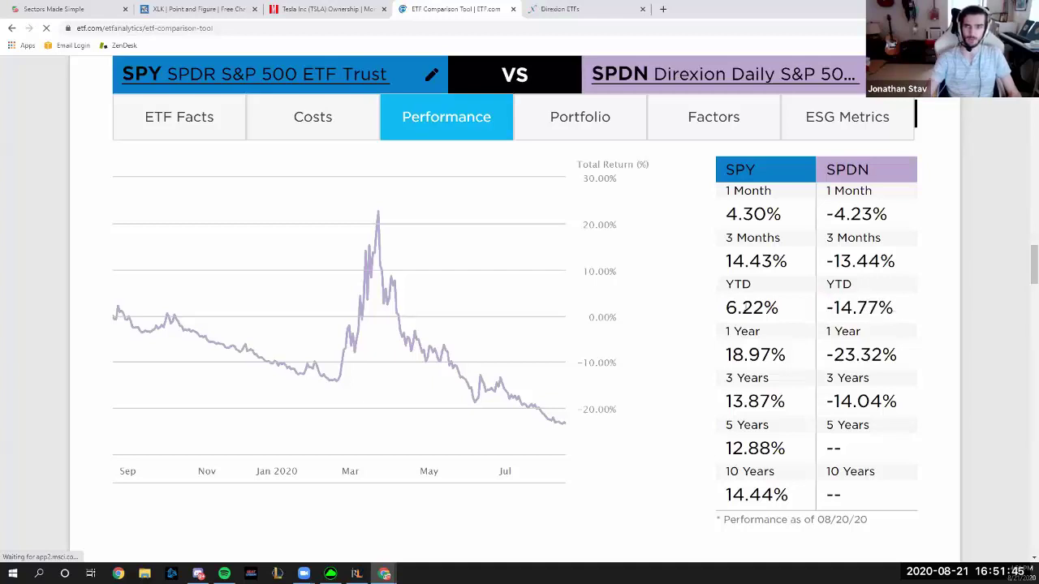
drag(721, 313, 804, 307)
click(805, 307)
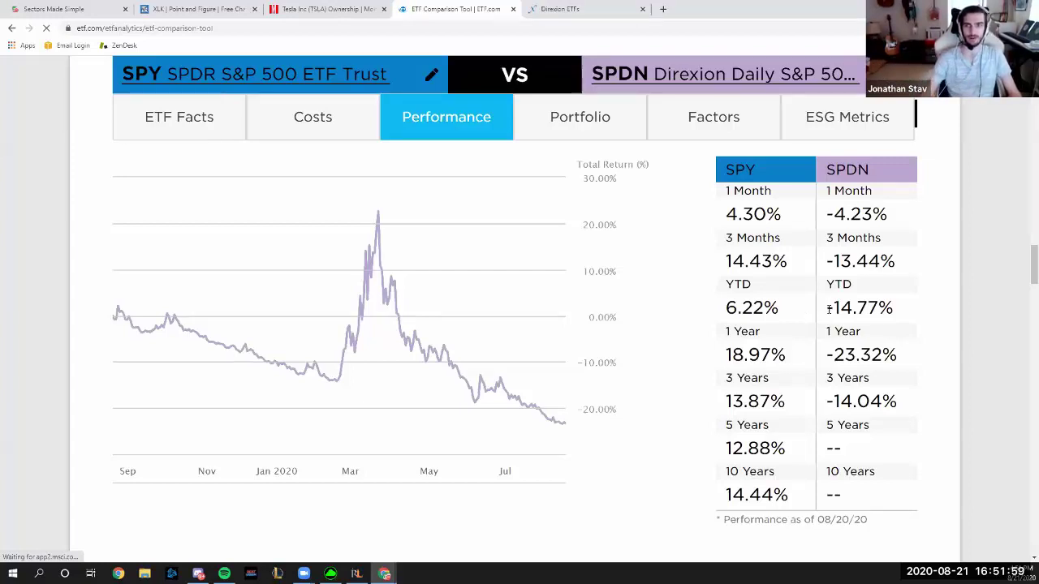
drag(827, 308, 897, 310)
click(898, 312)
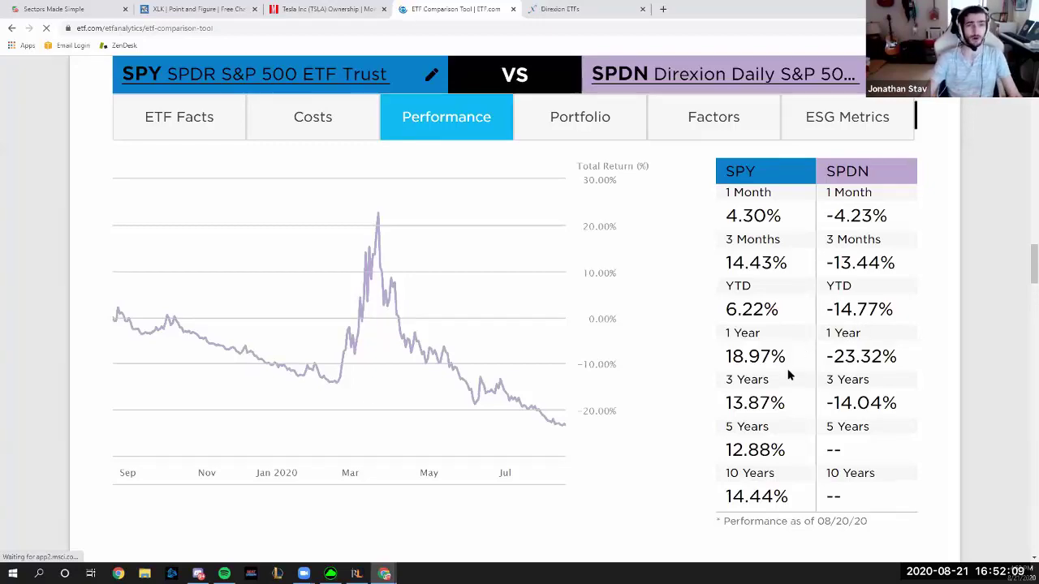
scroll(788, 373, up, 15)
Step: Search ETF.com for spdn and open the SPDN Direxion fund page
scroll(786, 372, up, 10)
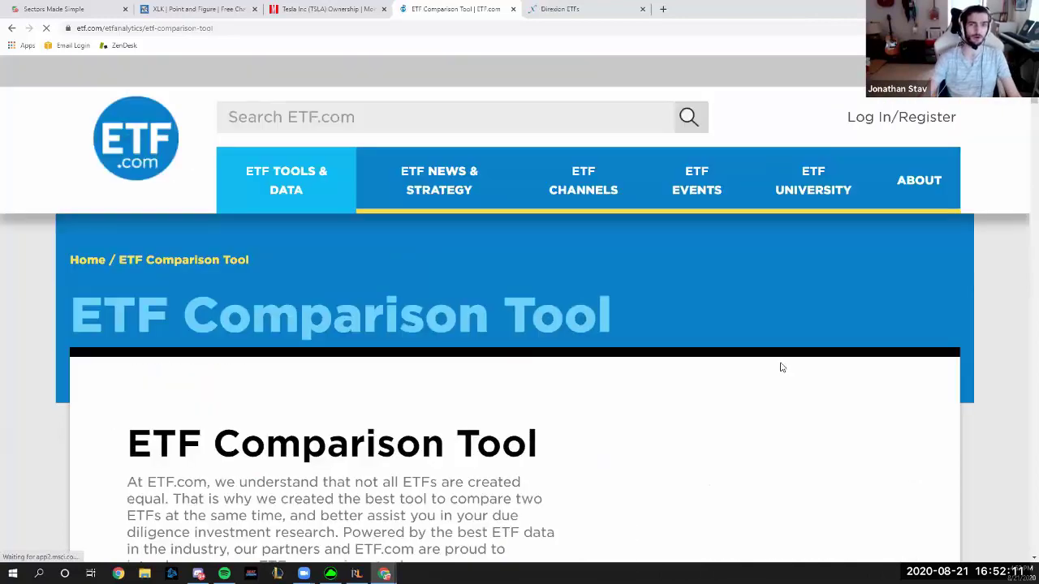
click(302, 119)
text(spdn)
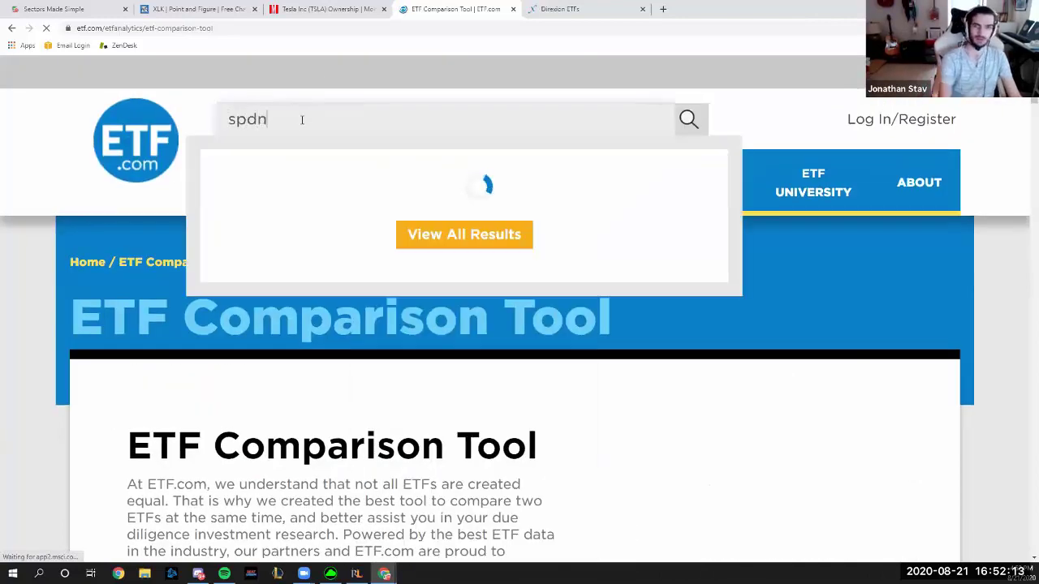
click(334, 241)
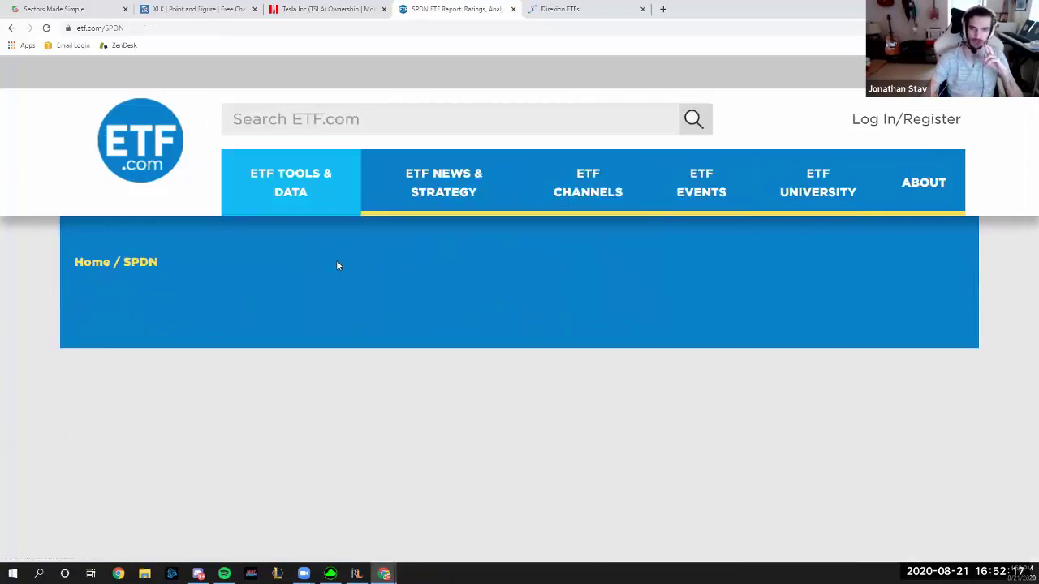
Step: Zoom the SPDN page out, then move to the Direxion ETFs tab's address bar
key(ctrl+minus)
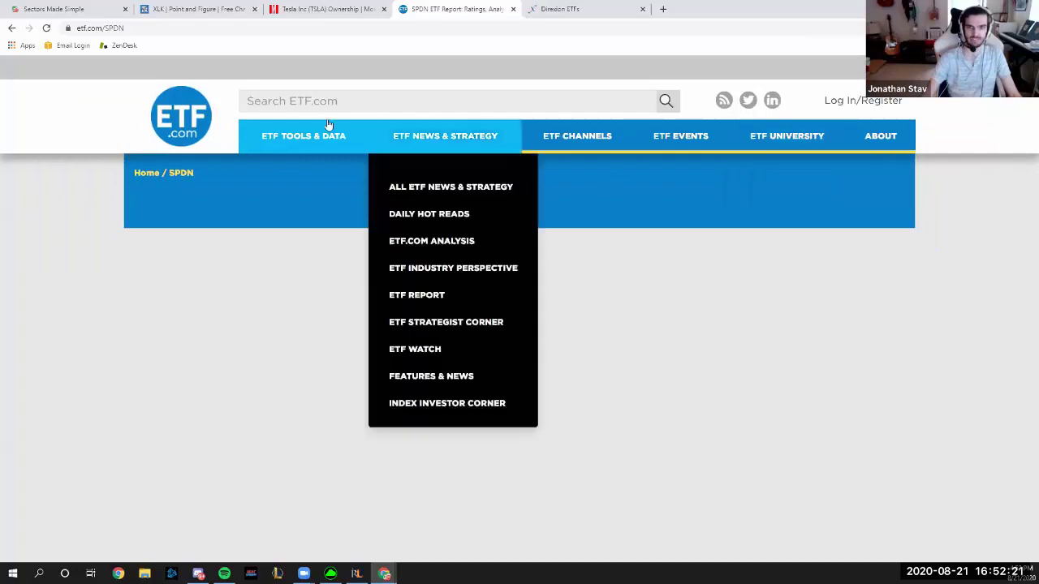
click(568, 10)
click(307, 26)
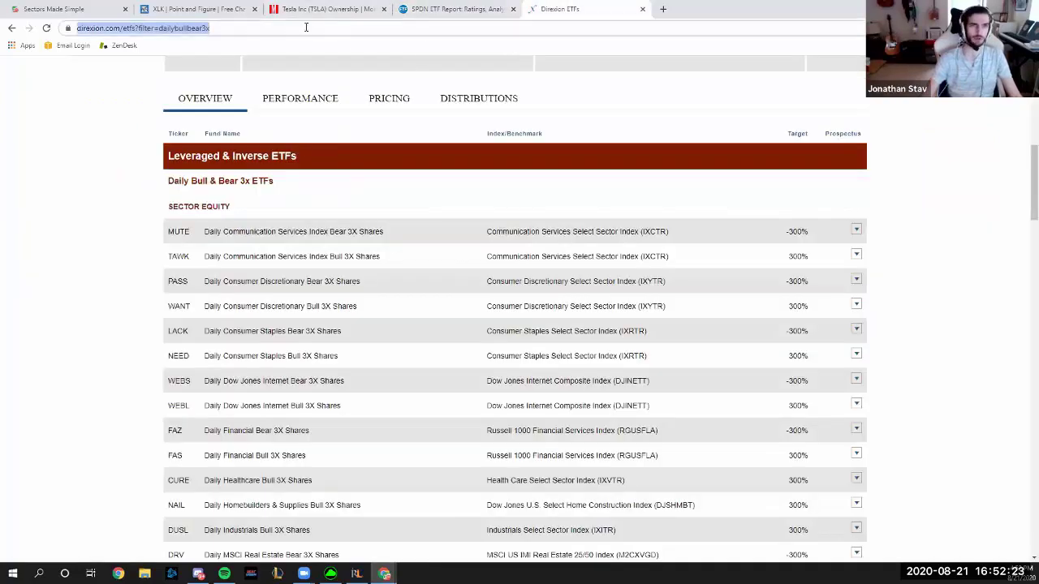
Step: Go to etfdb.com and open the SPDN fund profile through its site search
text(etfdb.com)
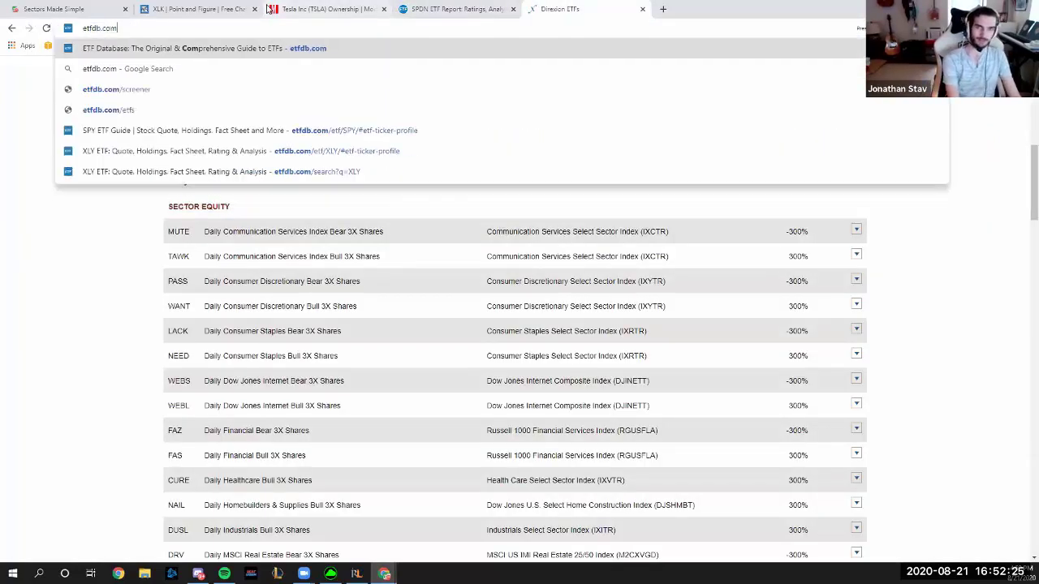
key(Return)
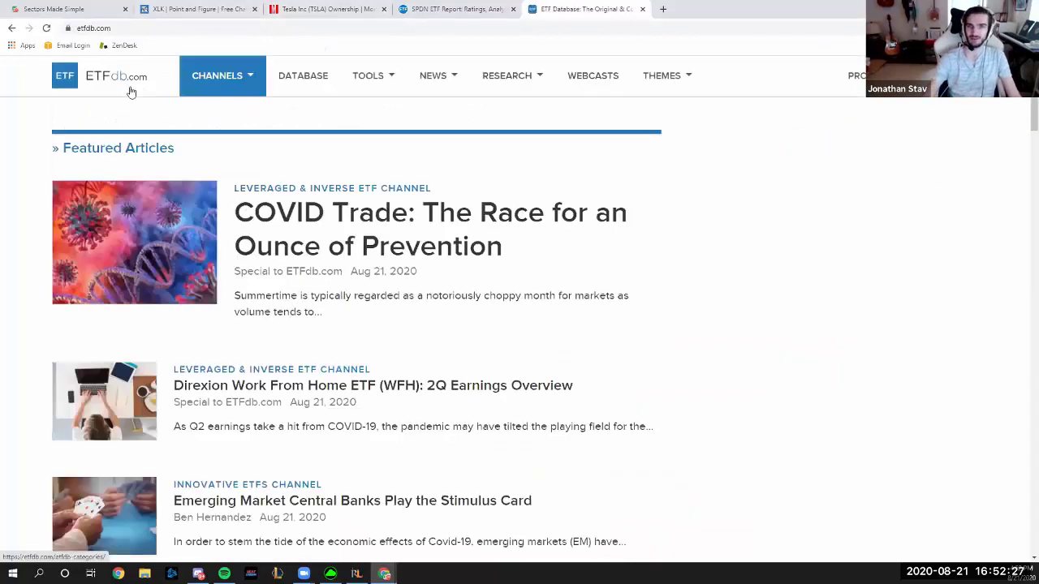
click(925, 75)
click(762, 123)
text(spdn)
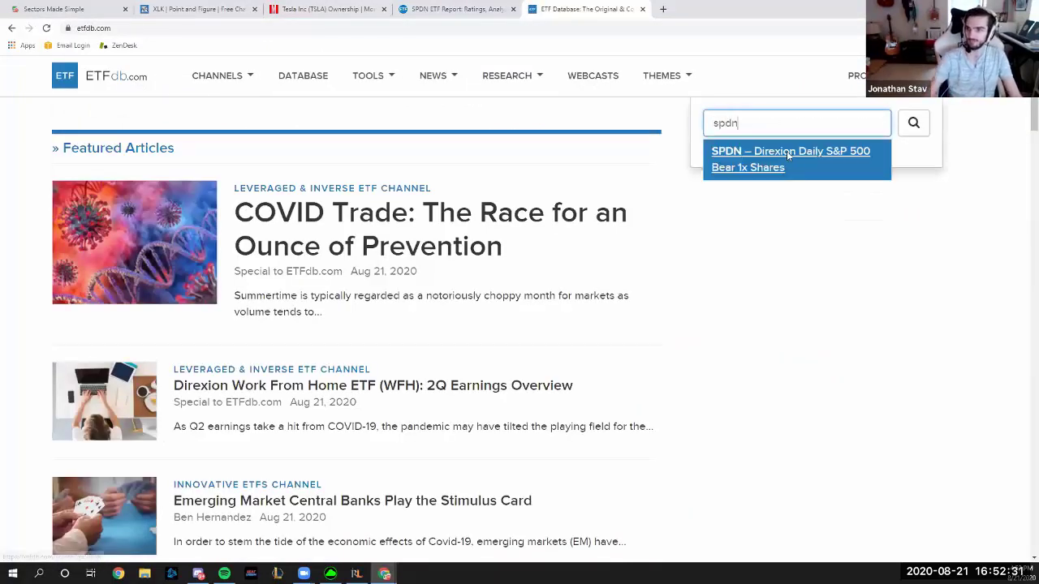
click(787, 151)
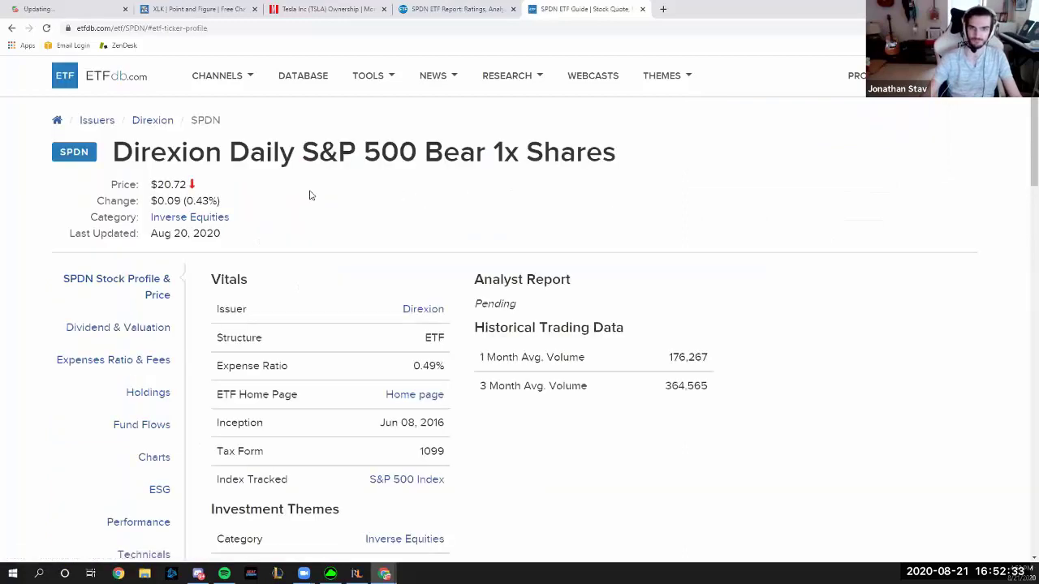
Step: View the ETFs tracking the S&P 500 Index, return to SPDN's profile, and close the ETFdb tab
scroll(309, 195, down, 2)
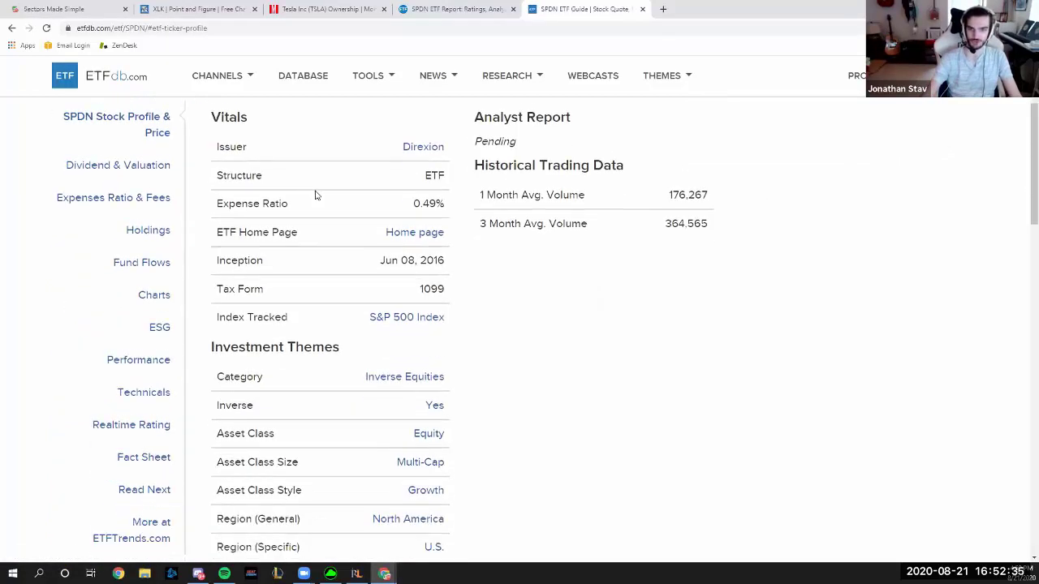
scroll(314, 195, down, 1)
click(419, 268)
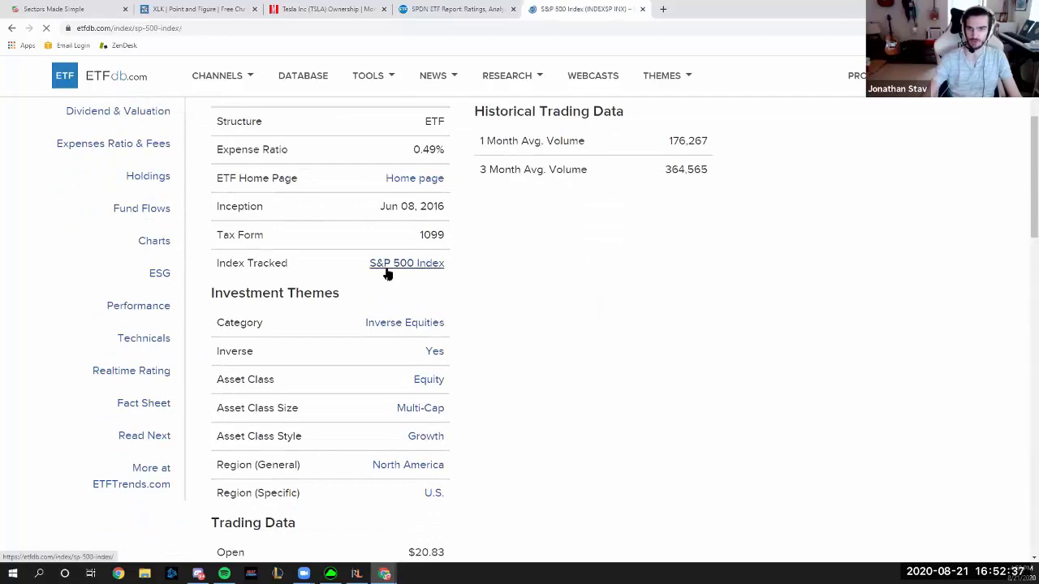
scroll(387, 274, down, 3)
scroll(387, 272, down, 1)
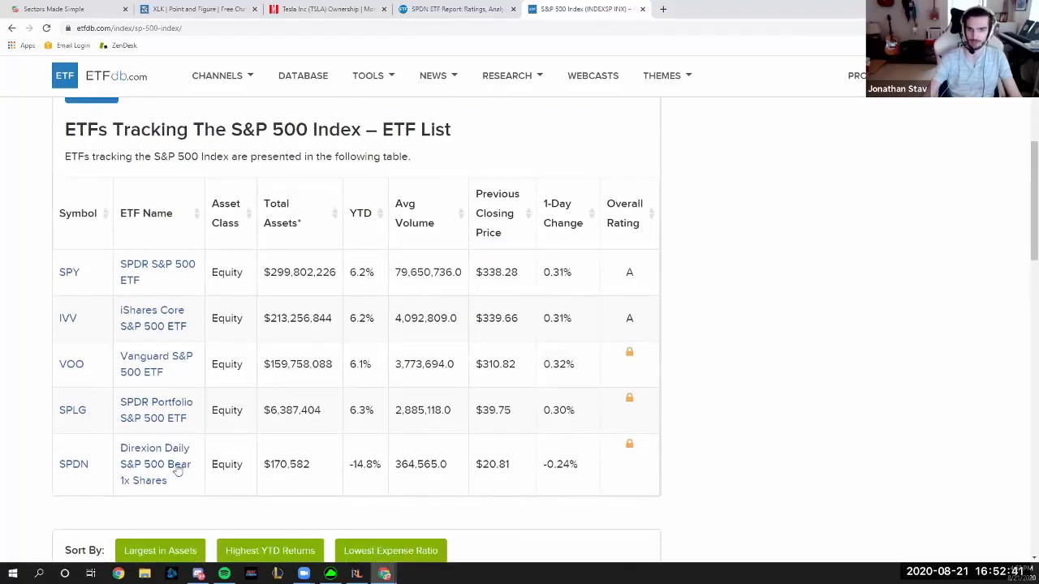
scroll(297, 426, up, 4)
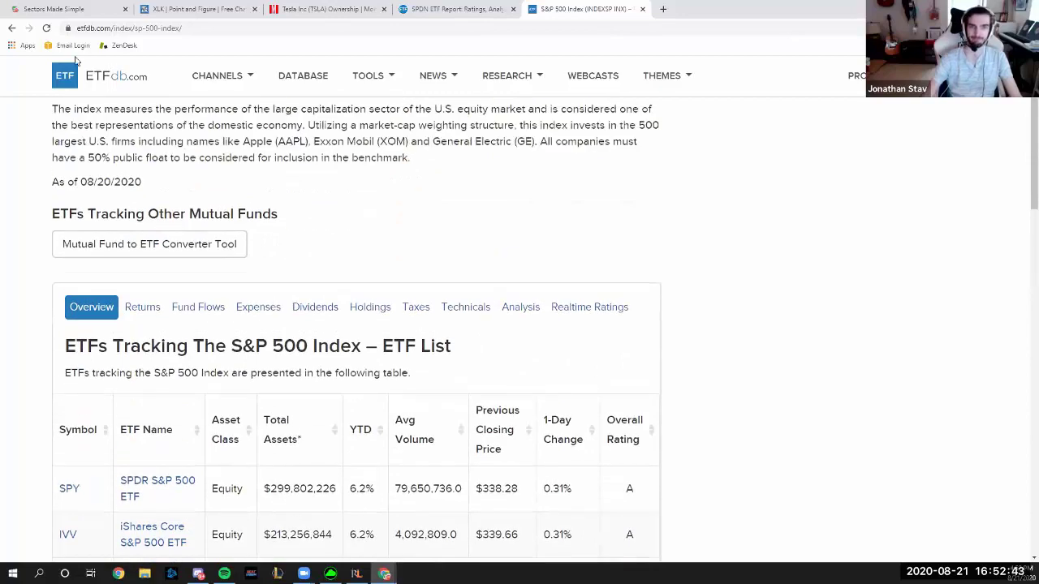
click(11, 27)
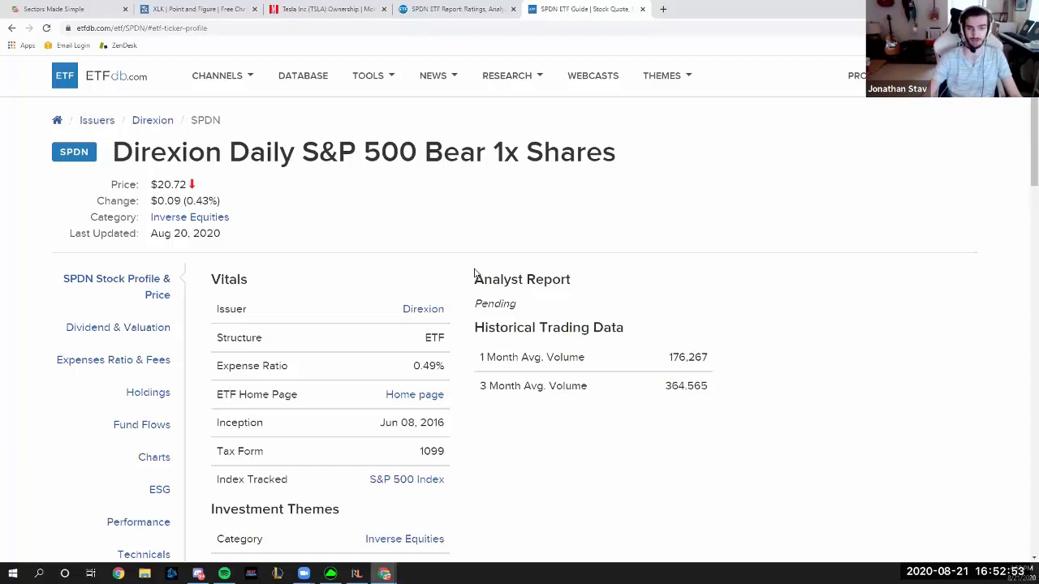
key(ctrl+w)
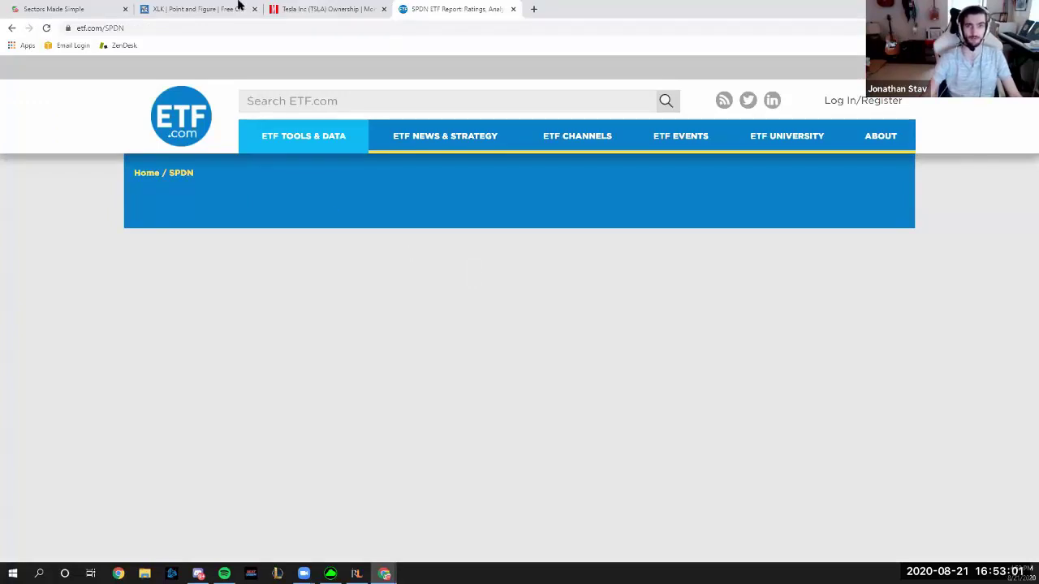
Step: Go back to the ETF Comparison Tool and set SPDN as the first fund
click(12, 27)
ctrl+scroll(364, 225, up, 4)
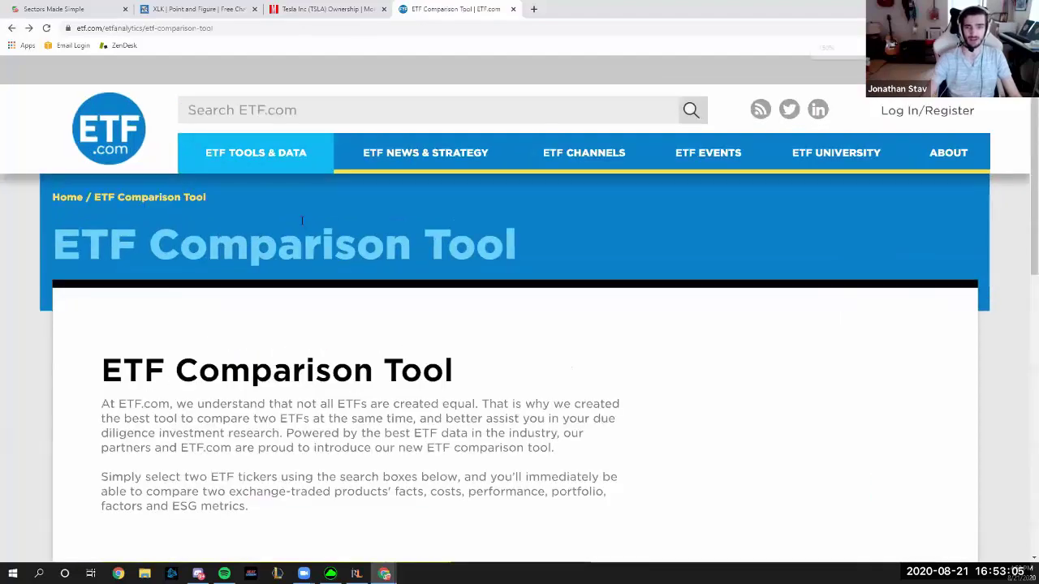
scroll(367, 227, down, 4)
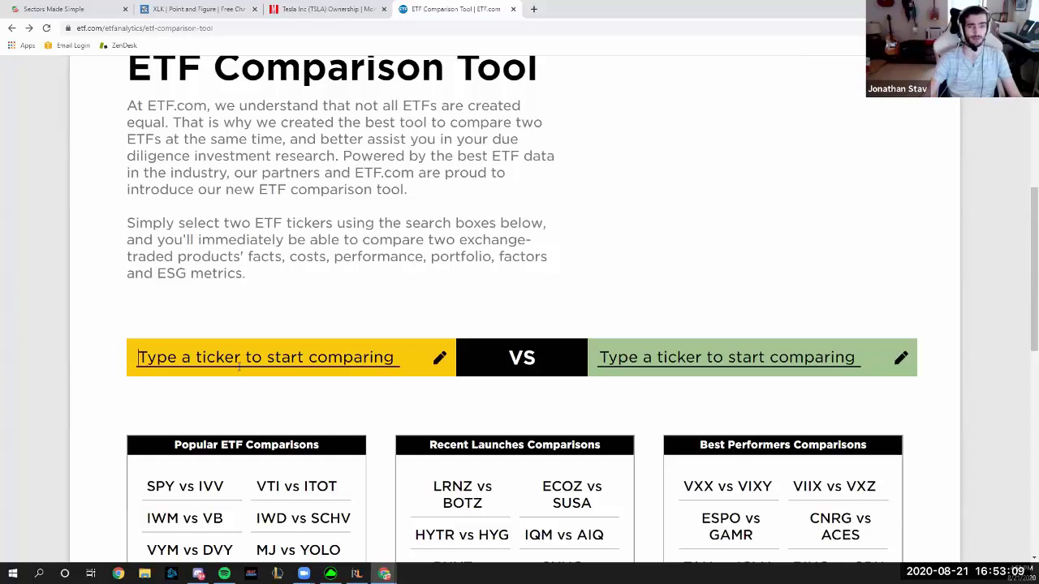
scroll(331, 382, down, 1)
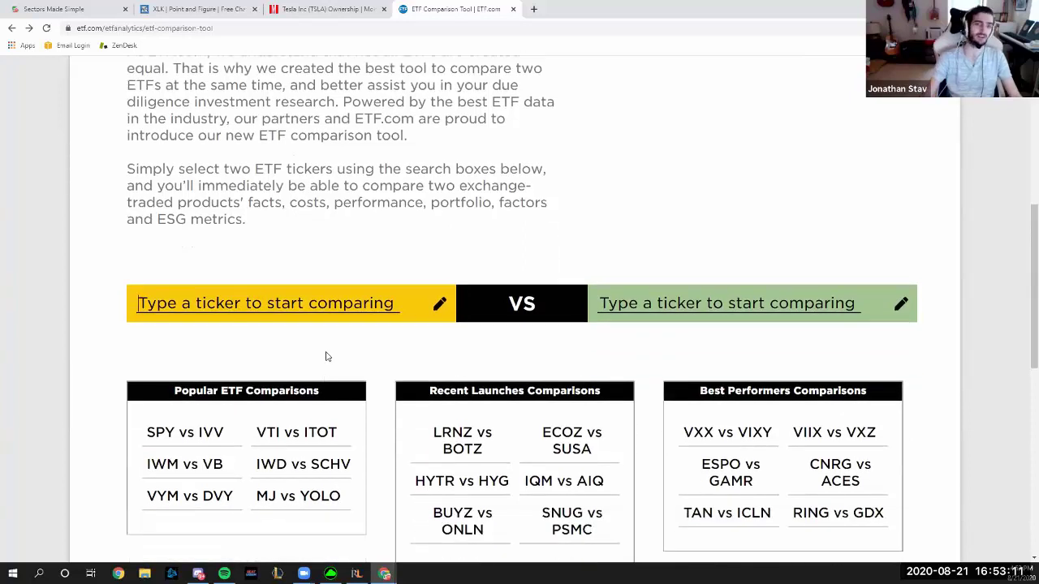
text(spdn)
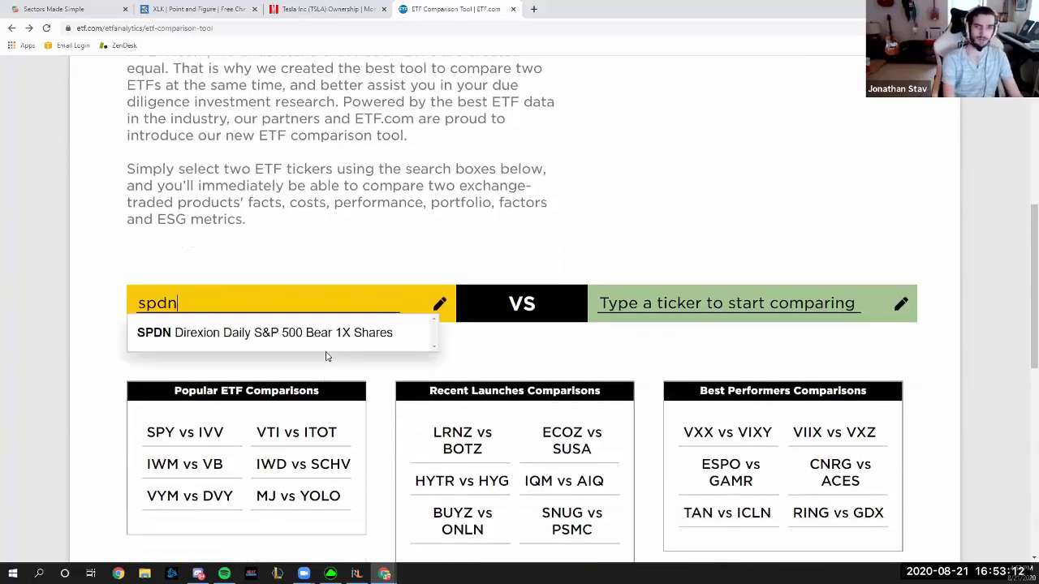
click(234, 347)
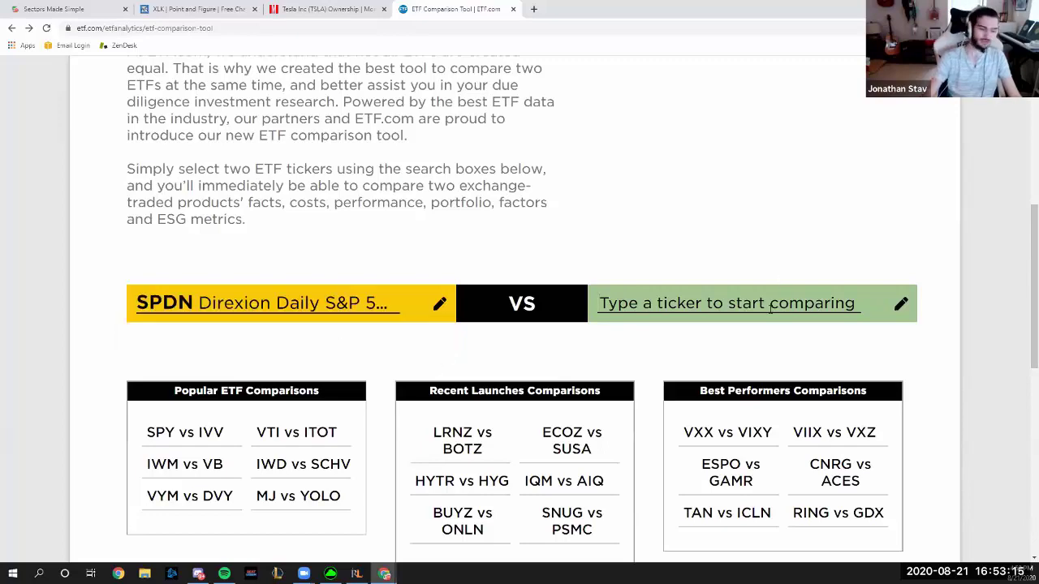
Step: Search 's&p 500 inverse' for the second fund and clear the no-match result
text(s&p )
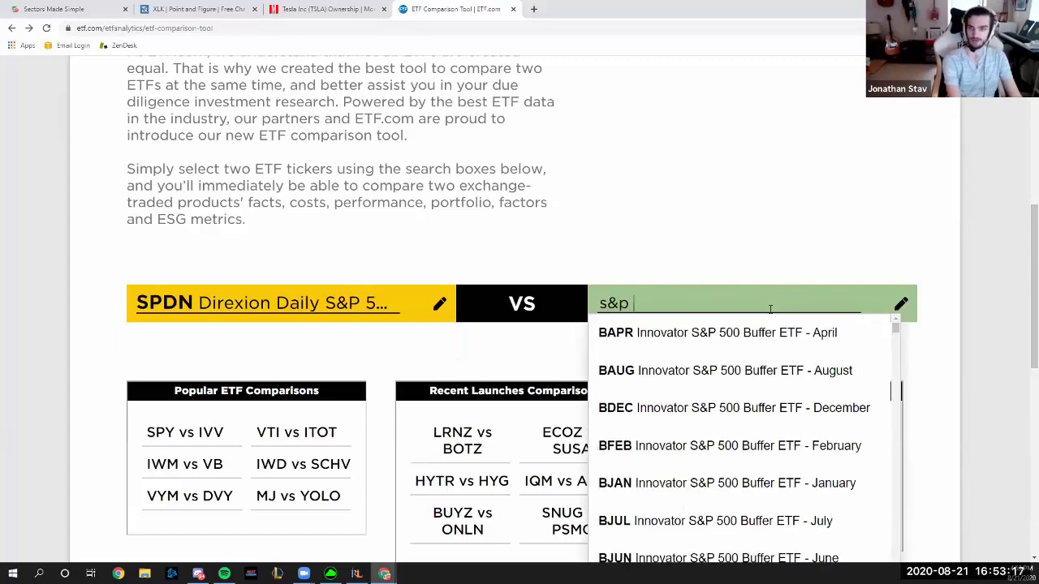
text(500 bear)
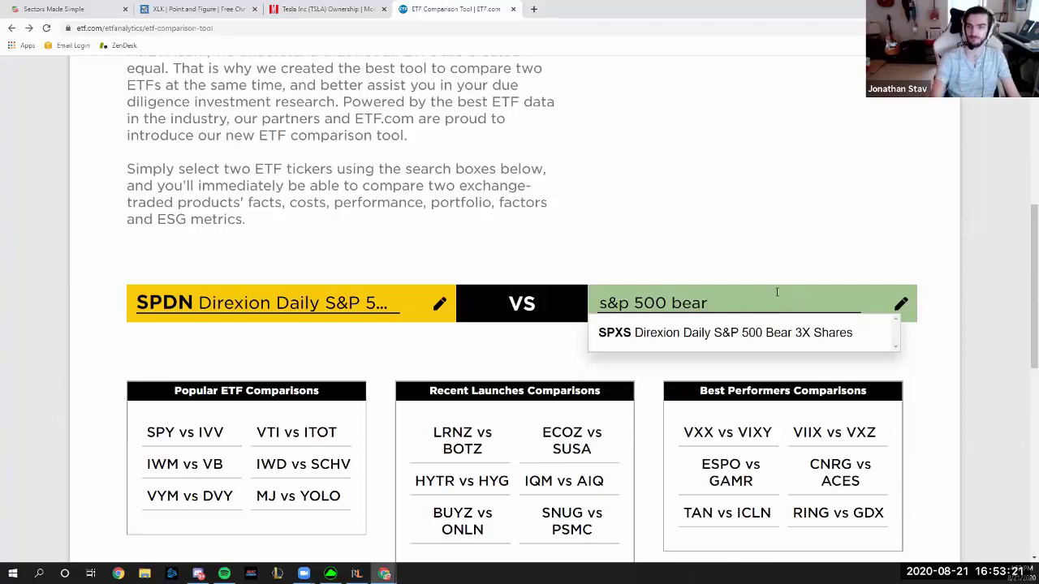
key(BackSpace)
key(BackSpace)
key(BackSpace)
key(BackSpace)
text(inverse)
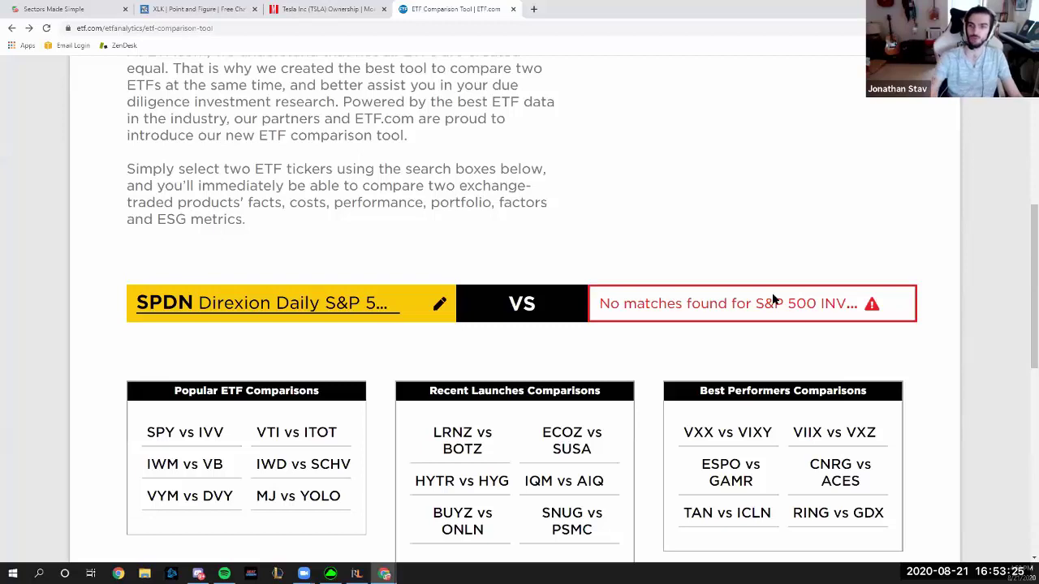
click(795, 318)
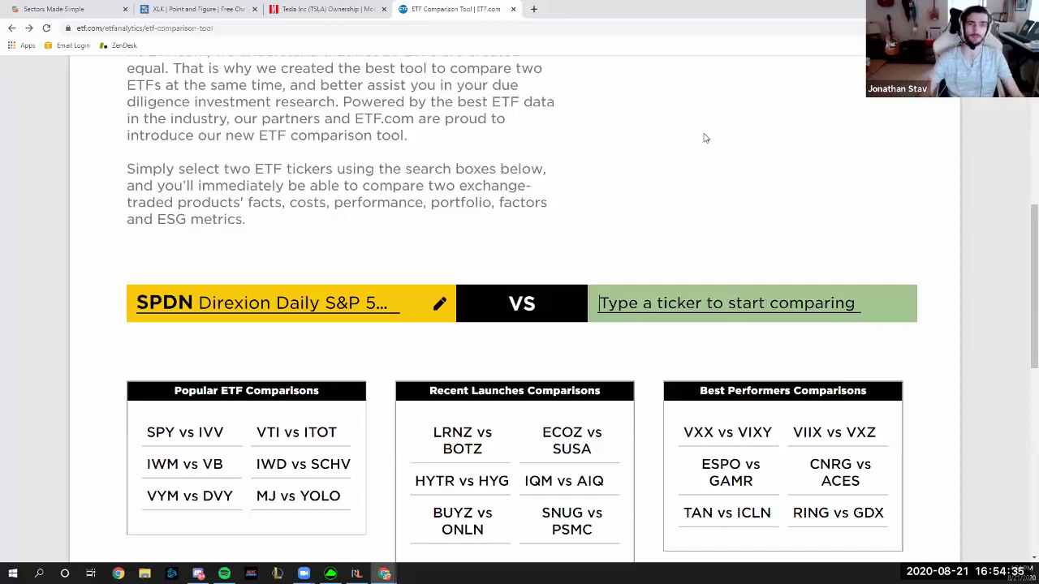
Step: Load finviz.com in a new tab and open its sector and industry Groups page
click(533, 9)
text(finviz.com)
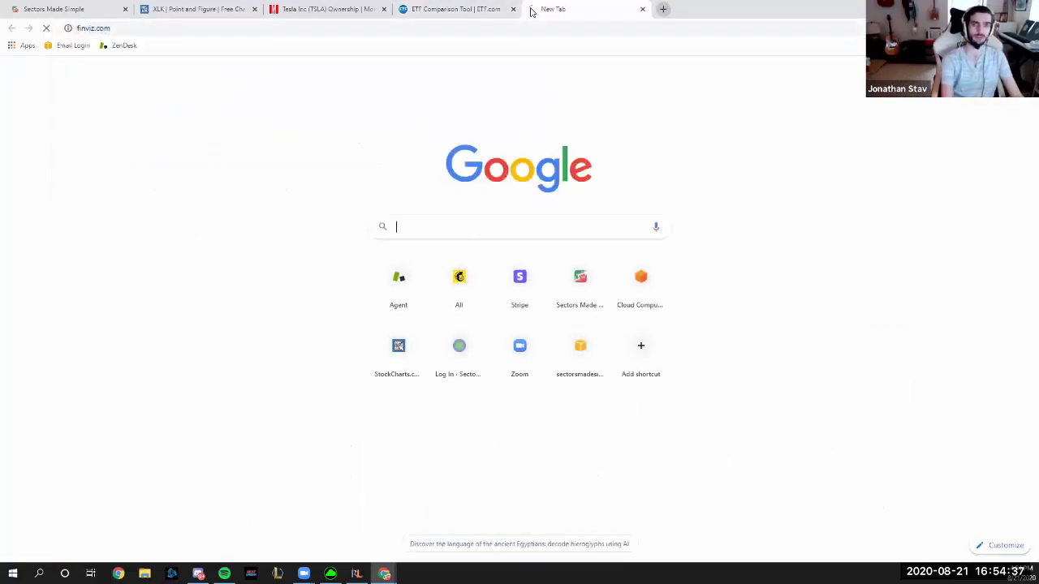
key(Return)
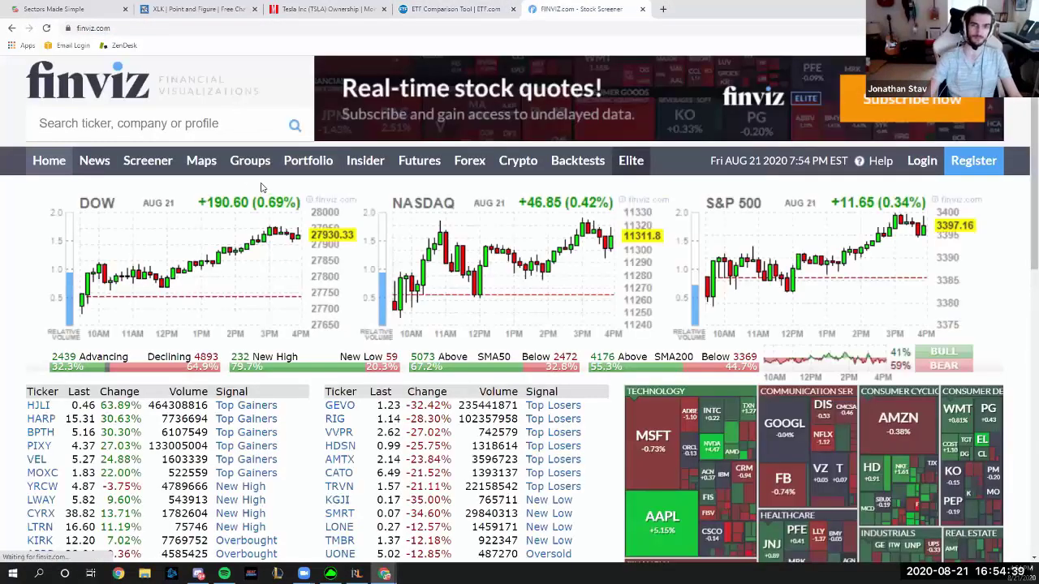
click(265, 172)
Step: Show the Energy sector industries as a Custom data table, dismissing the Elite pop-up
click(158, 204)
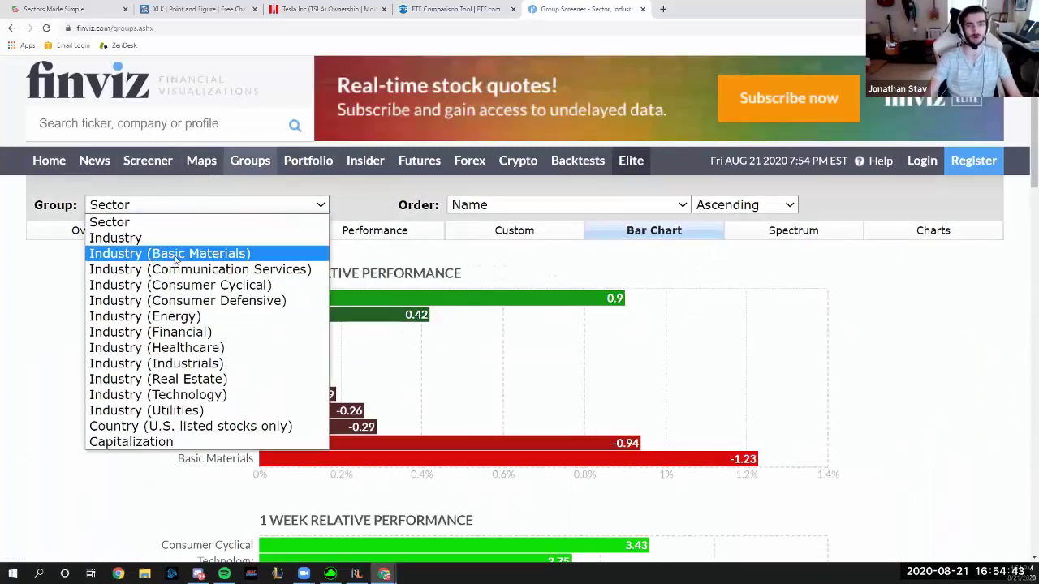
click(199, 318)
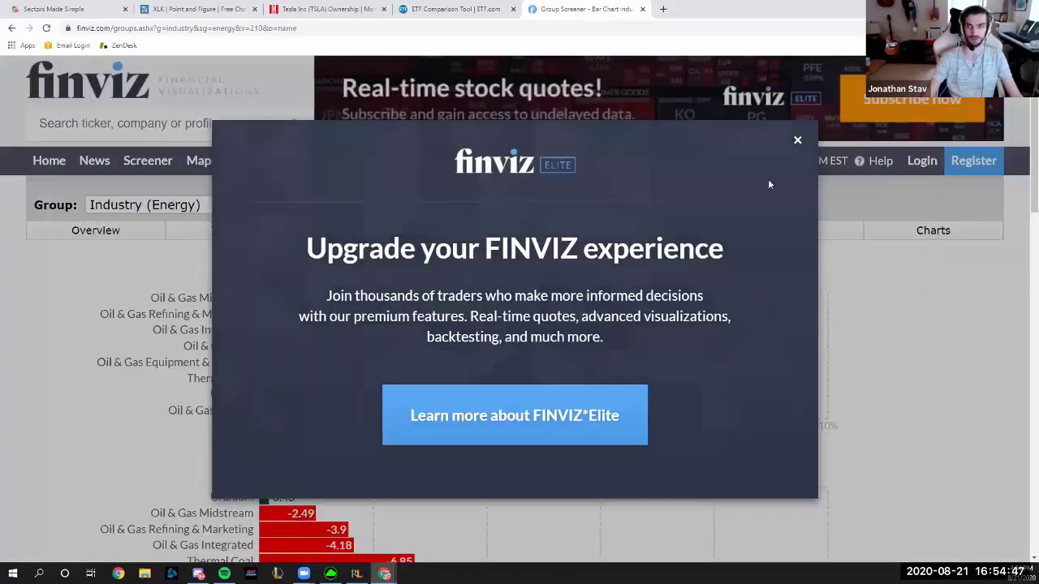
click(797, 140)
click(451, 236)
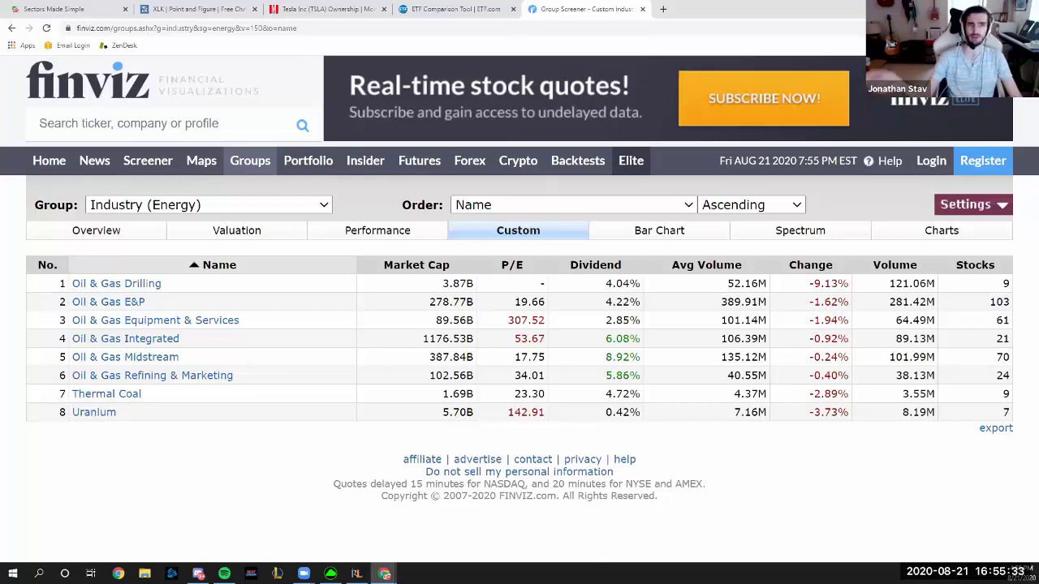
Step: Switch to Consumer Cyclical industries sorted by Change descending, Residential Construction leading at 2.73%
click(246, 213)
click(219, 286)
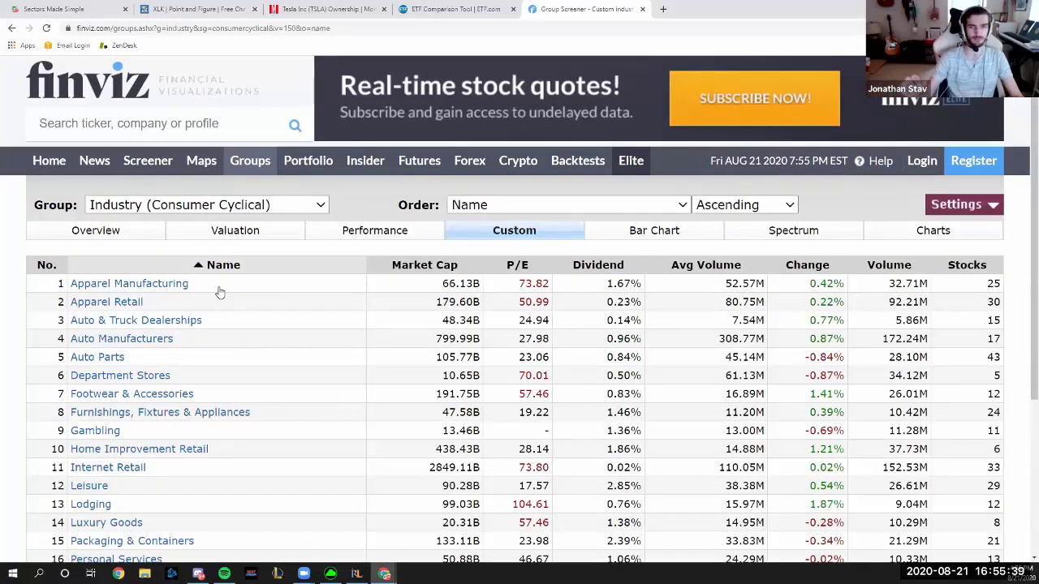
click(799, 265)
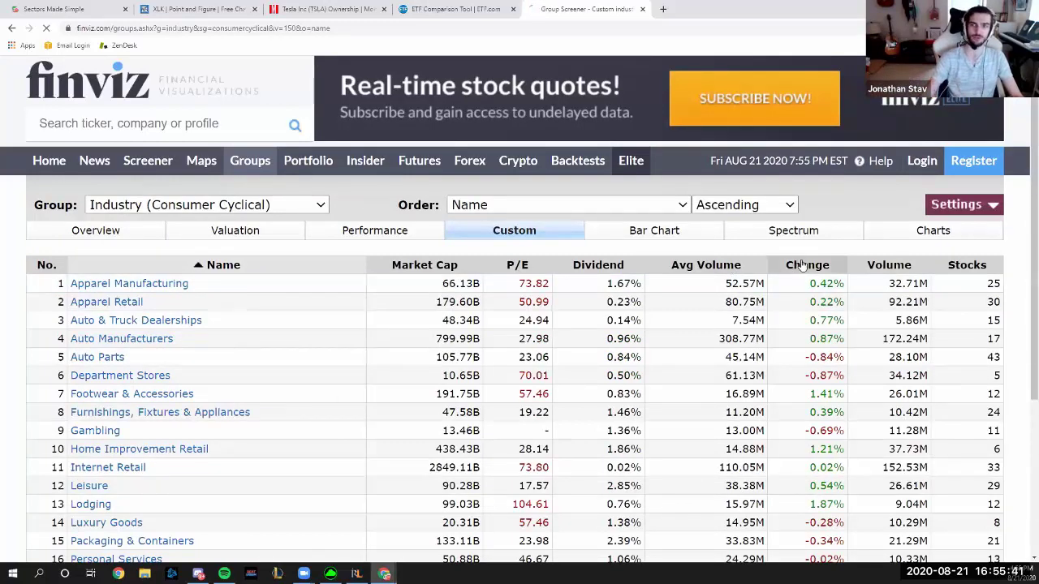
click(800, 266)
scroll(640, 333, down, 3)
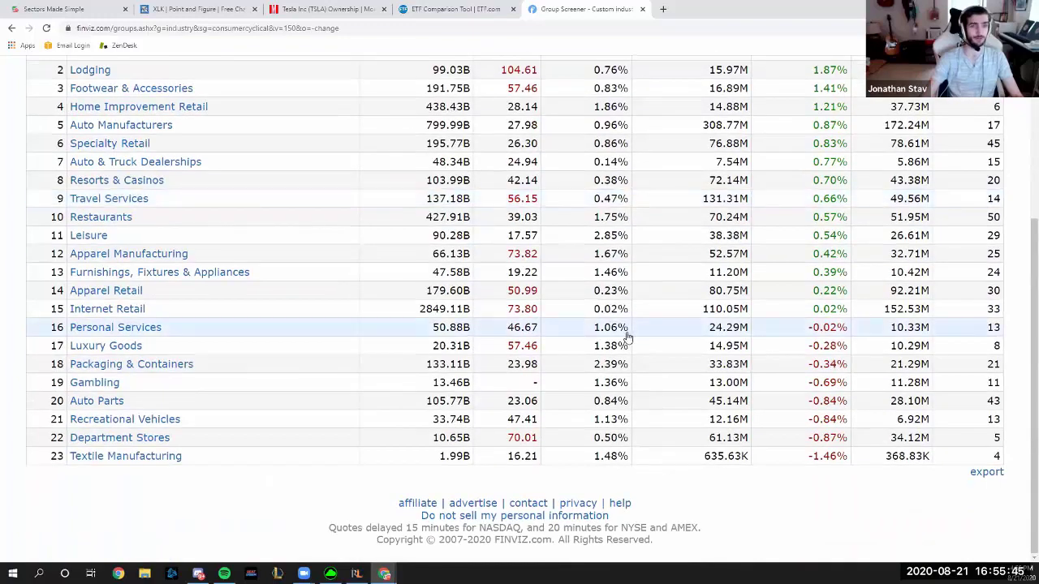
scroll(627, 337, up, 3)
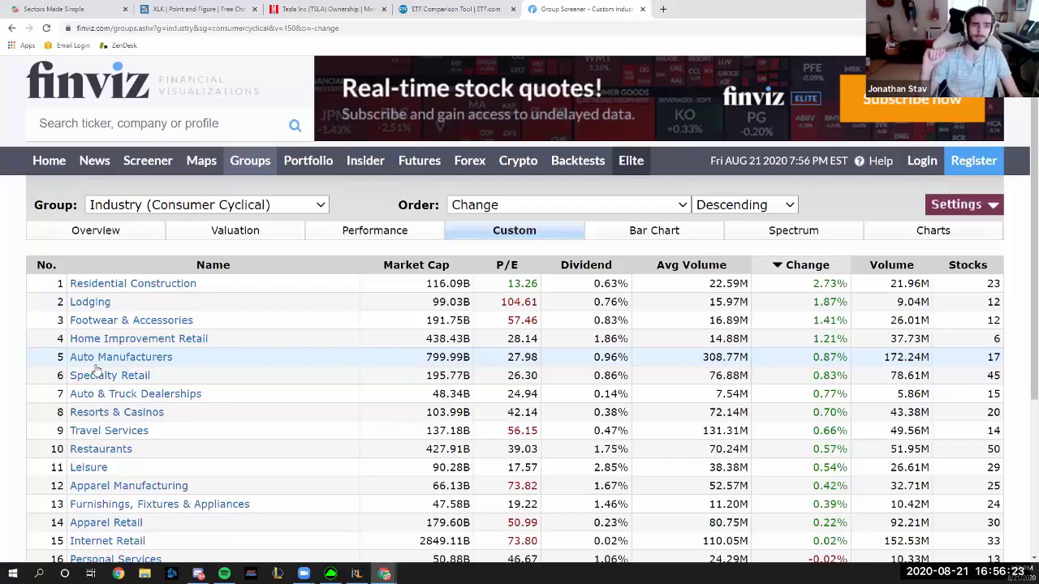
Step: Screen Residential Construction stocks requiring EPS growth qtr over qtr and Return on Equity over 15%
click(168, 281)
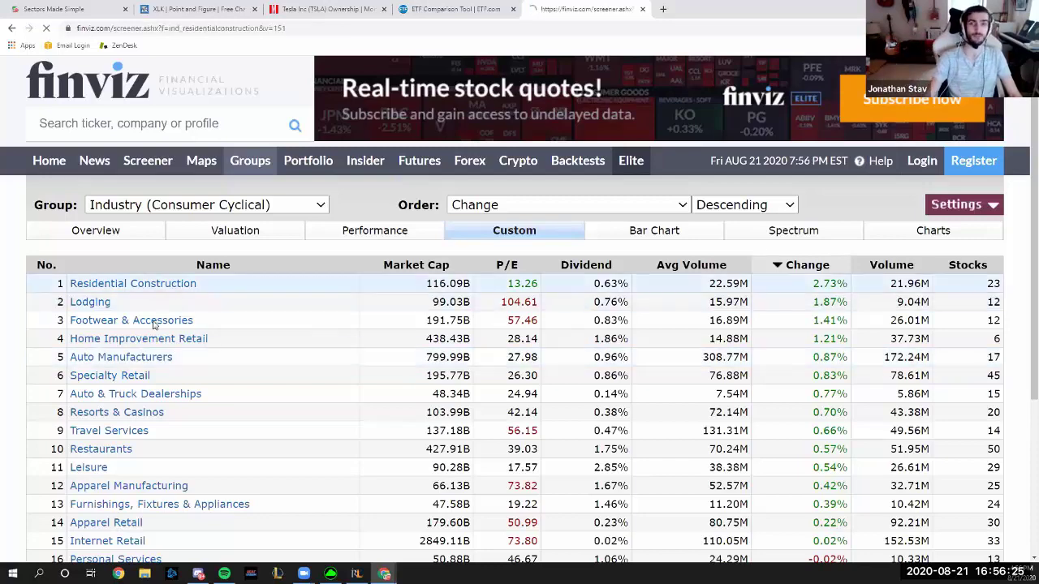
scroll(390, 144, down, 2)
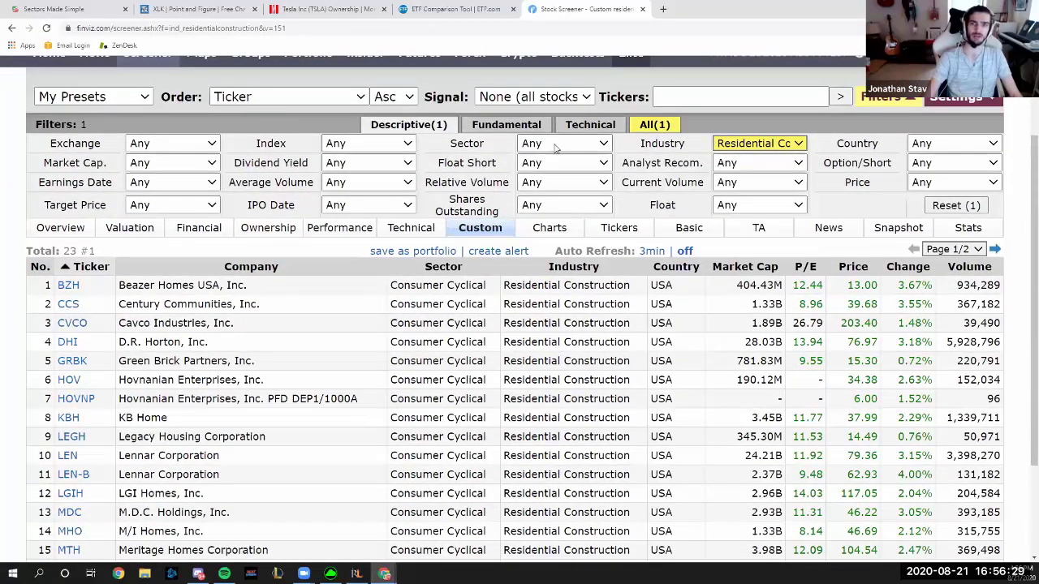
click(519, 128)
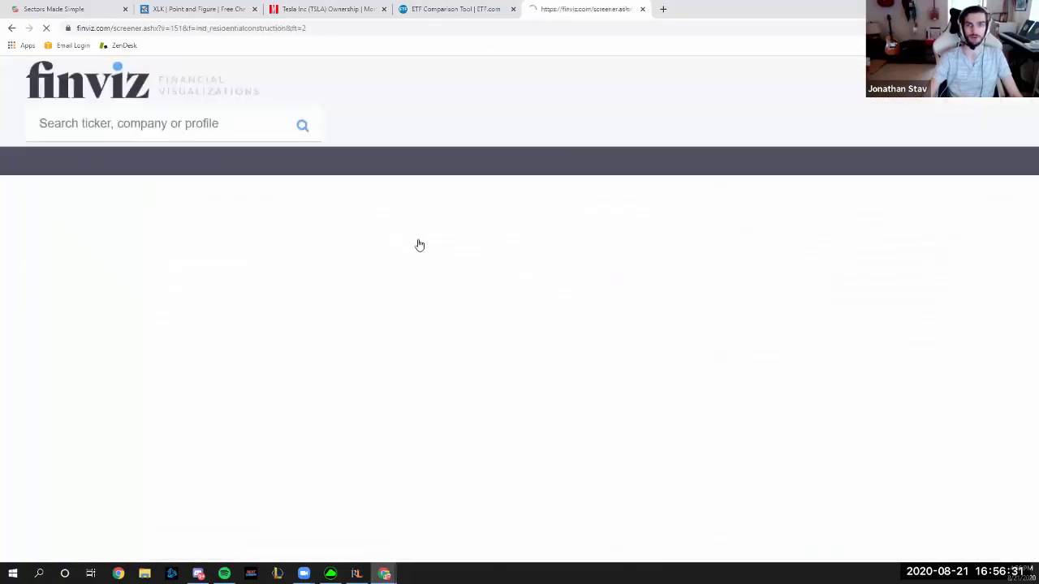
click(540, 301)
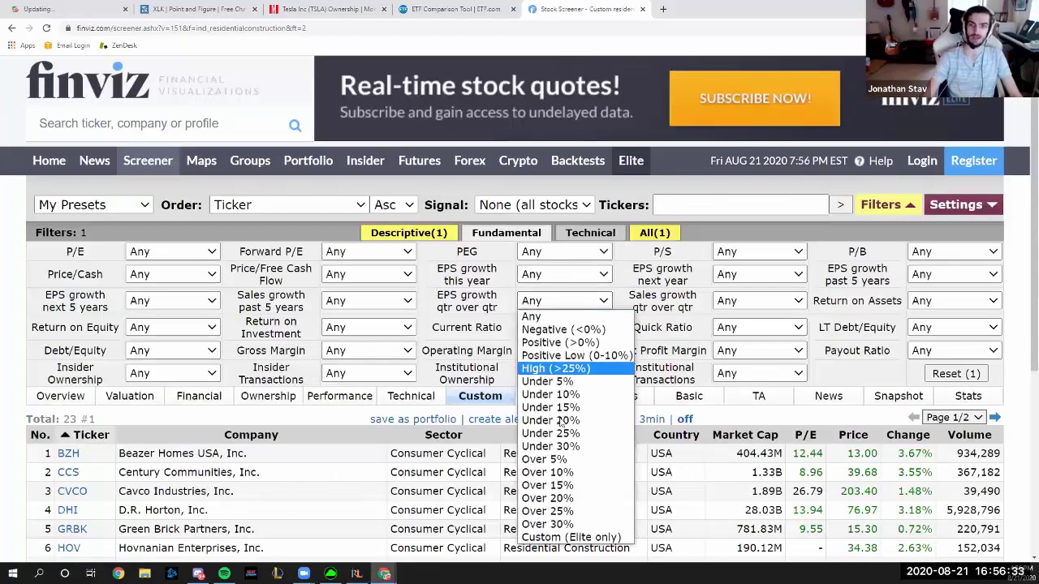
click(565, 485)
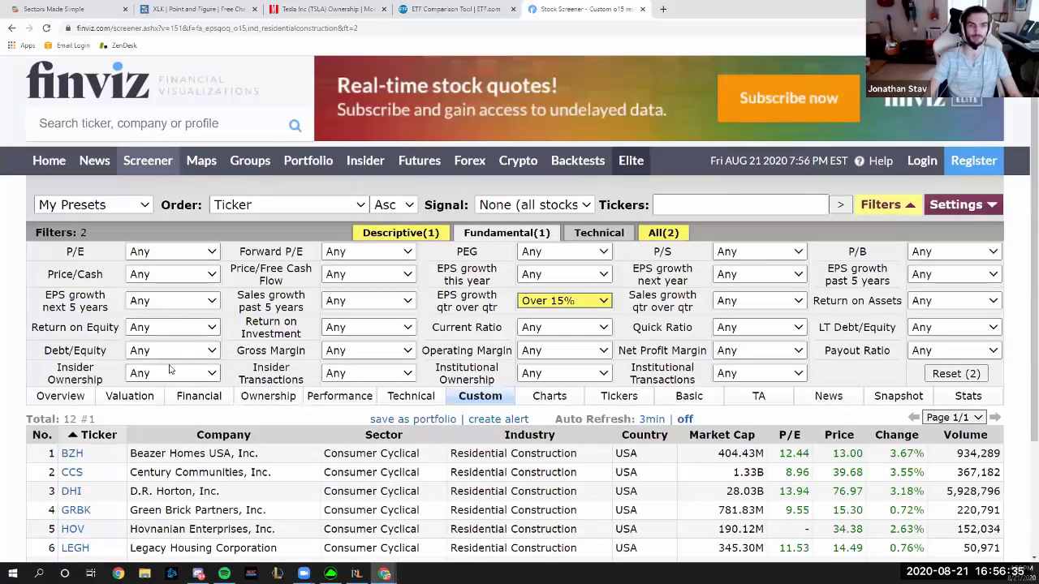
click(171, 328)
click(160, 285)
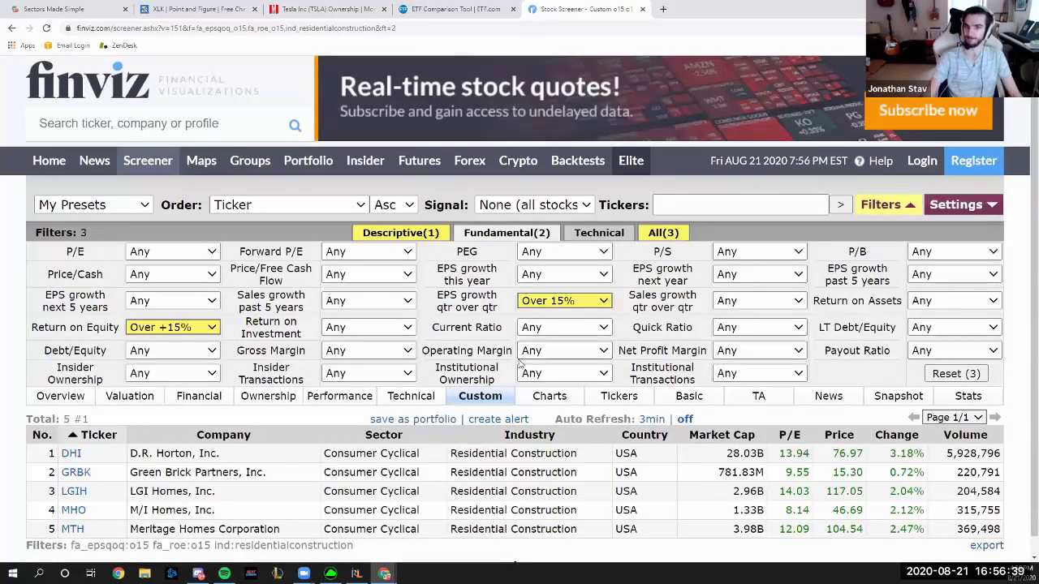
Step: Set Institutional Ownership to over 50%, loosened from an initial over 60%
click(553, 379)
scroll(559, 300, down, 1)
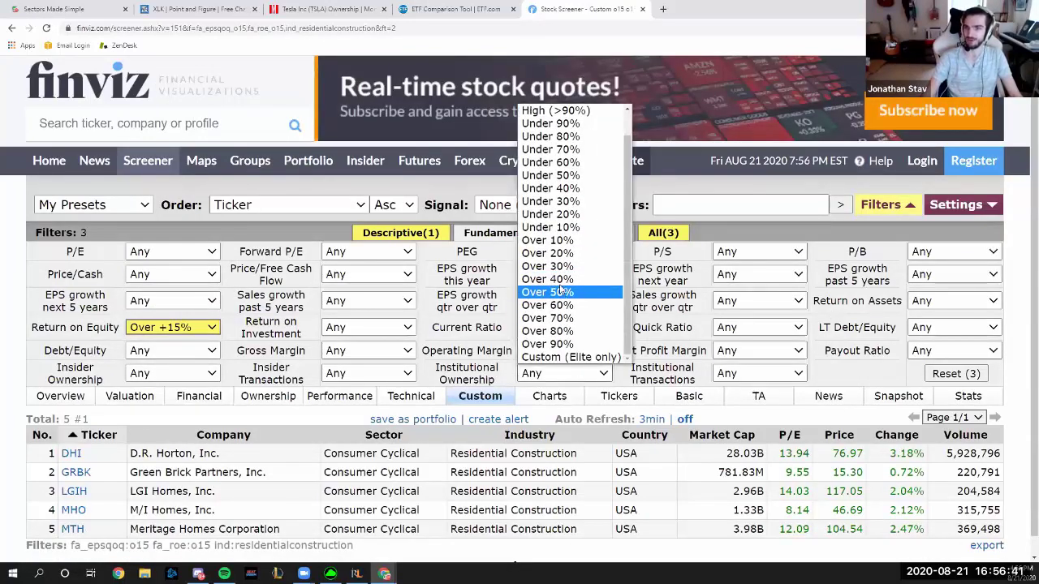
click(560, 300)
click(560, 371)
scroll(572, 320, down, 1)
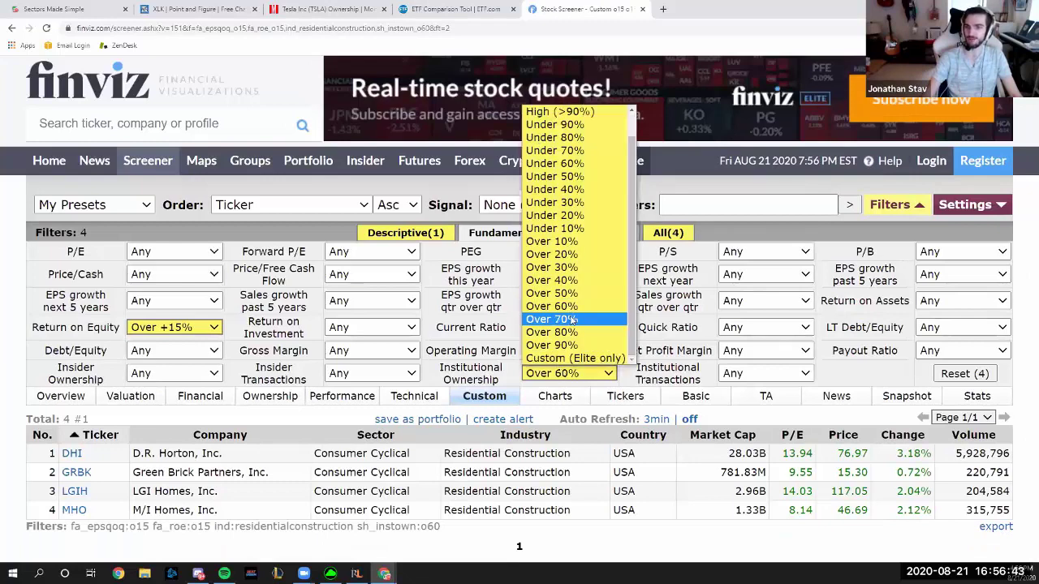
click(571, 297)
Step: Add technical filters: within 10% of the 52-week high and Beta over 2, leaving only MHO
click(604, 233)
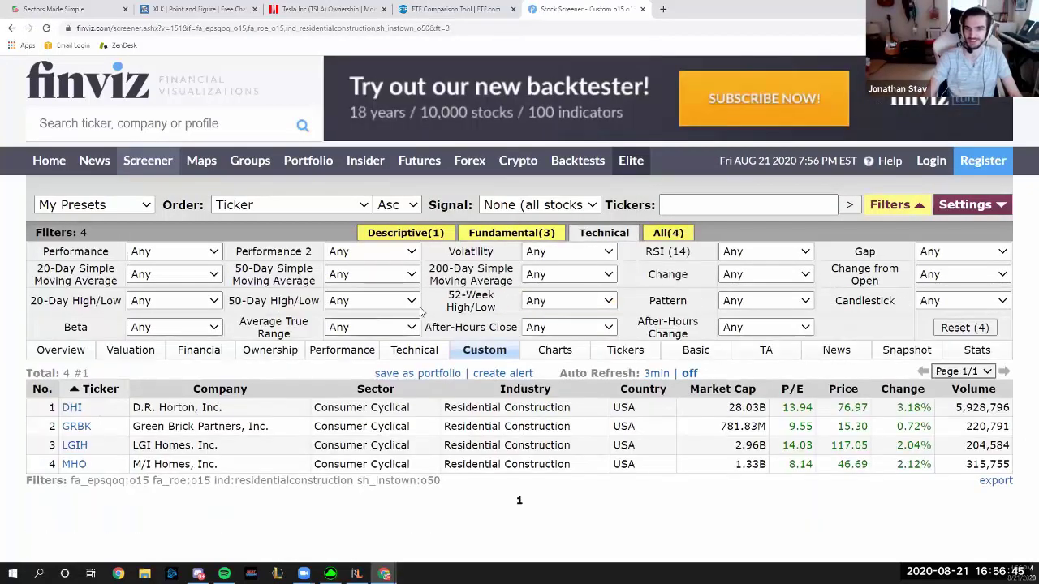
click(559, 301)
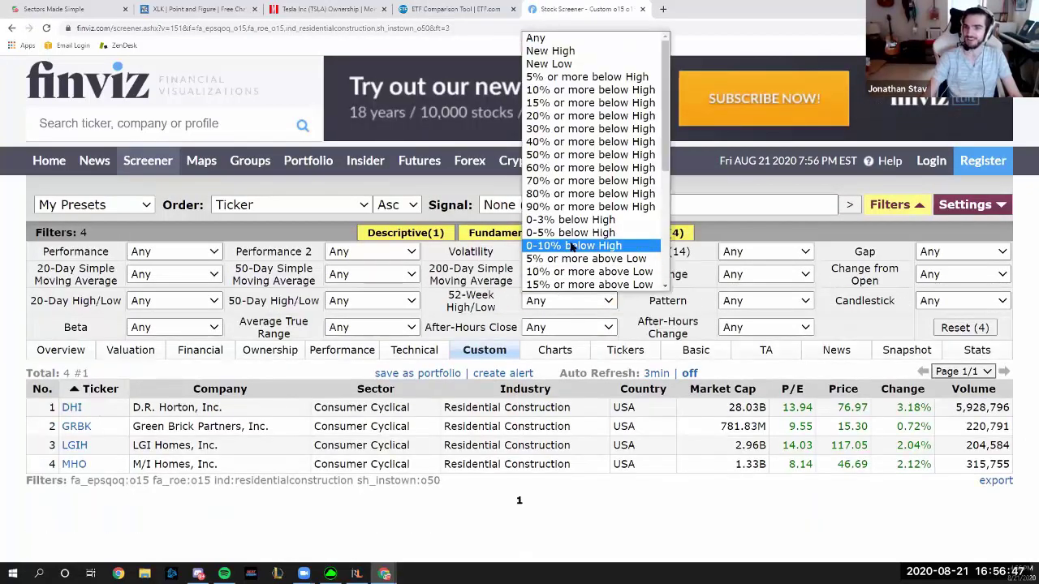
click(543, 243)
click(178, 327)
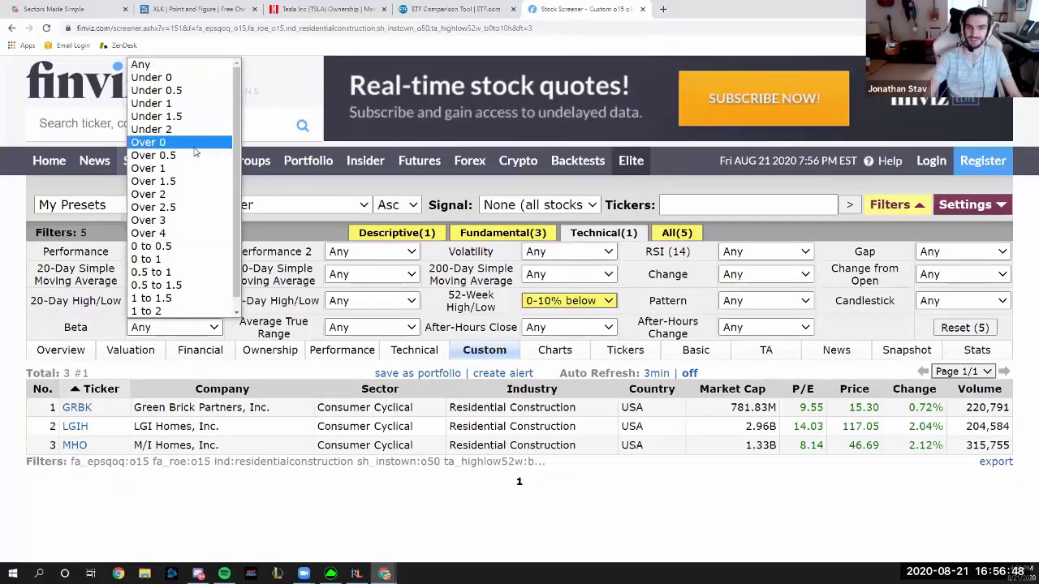
click(180, 195)
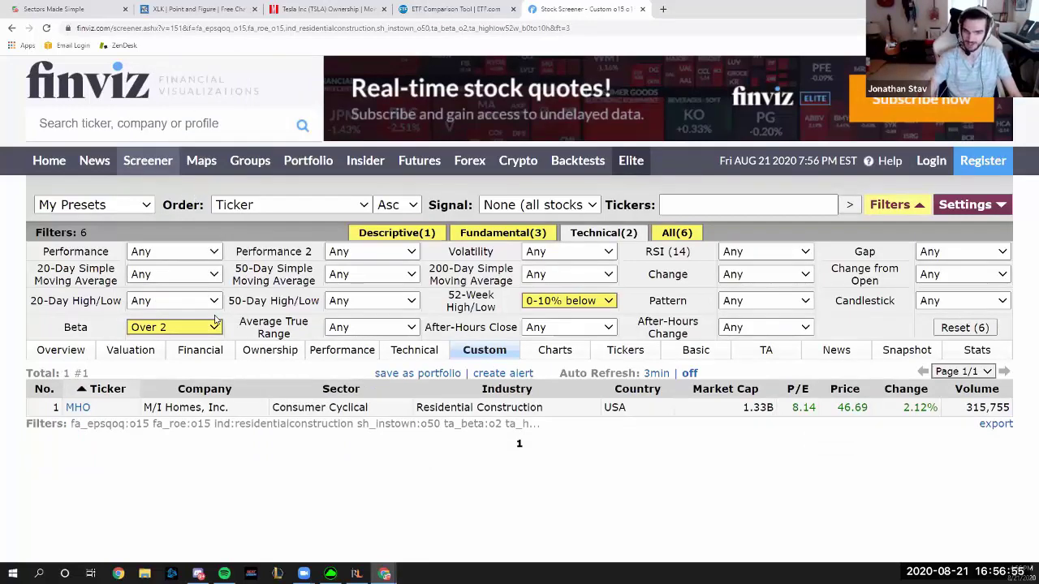
click(189, 327)
Step: Change the Beta filter to under 2 and preview the resulting GRBK and LGIH charts
click(171, 117)
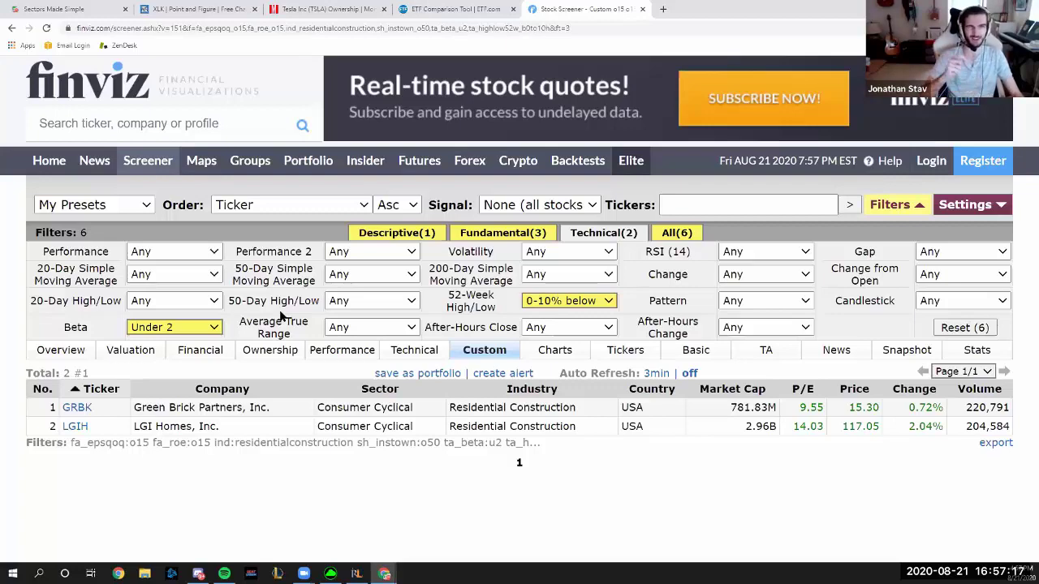
mouse_move(117, 429)
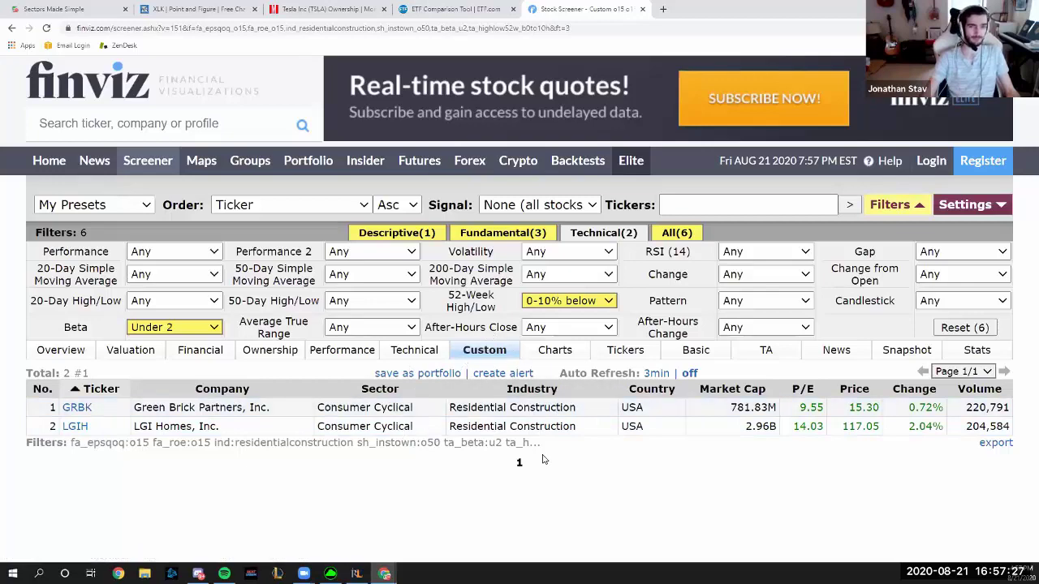
mouse_move(80, 413)
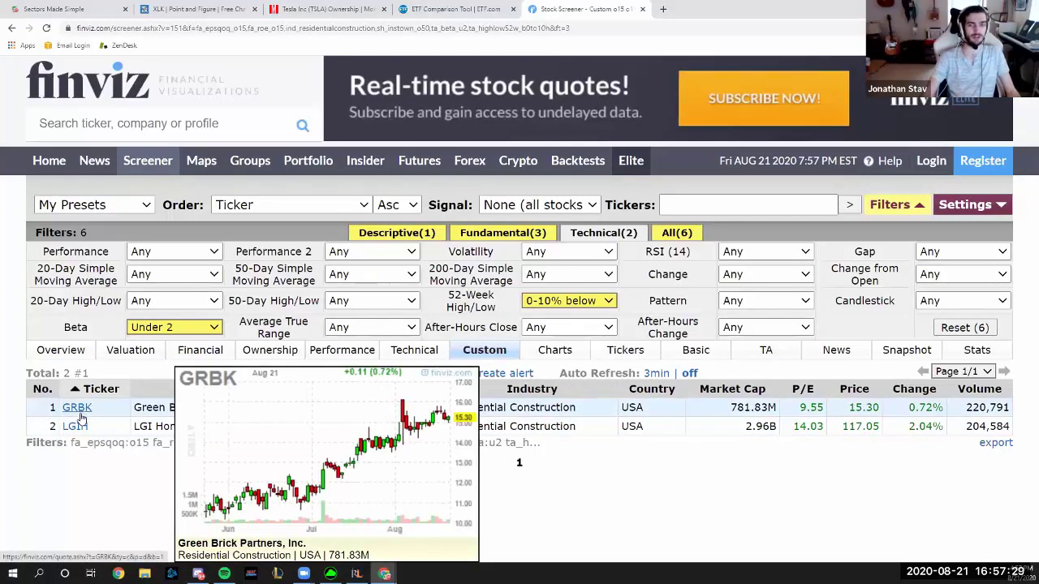
mouse_move(80, 430)
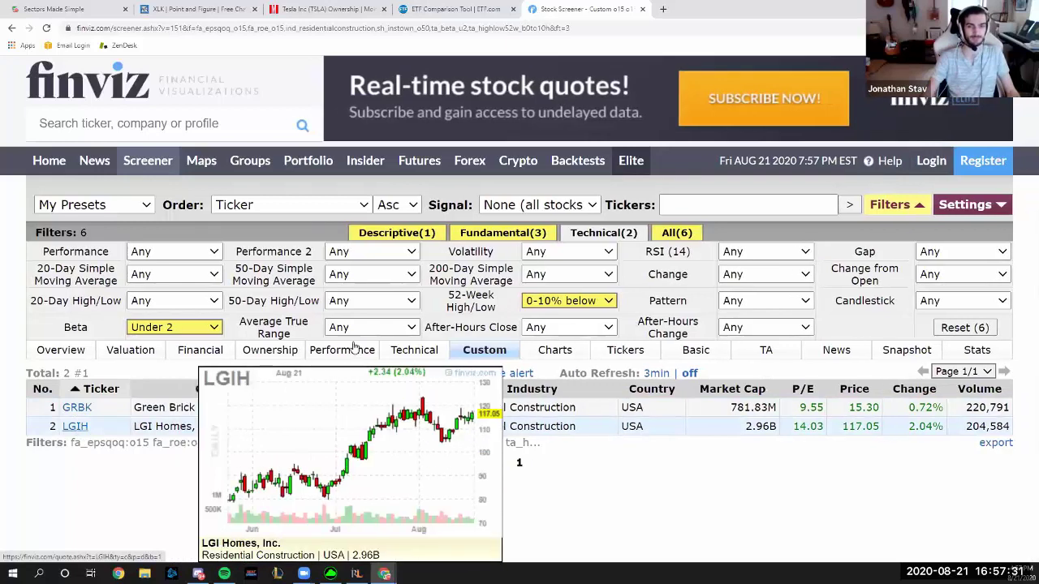
click(199, 9)
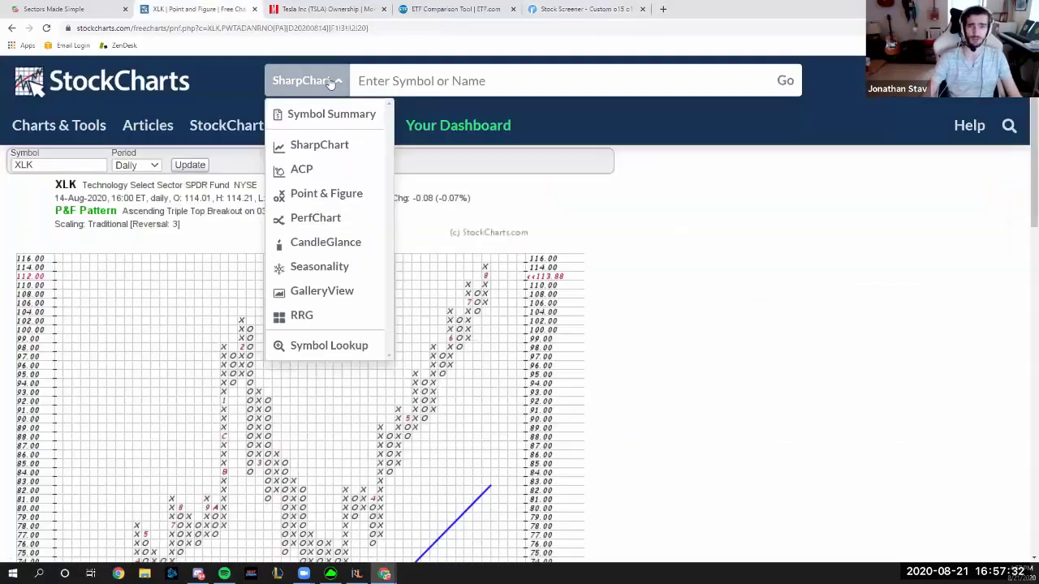
Step: Load LGIH as a Point & Figure chart on StockCharts
click(327, 195)
click(577, 8)
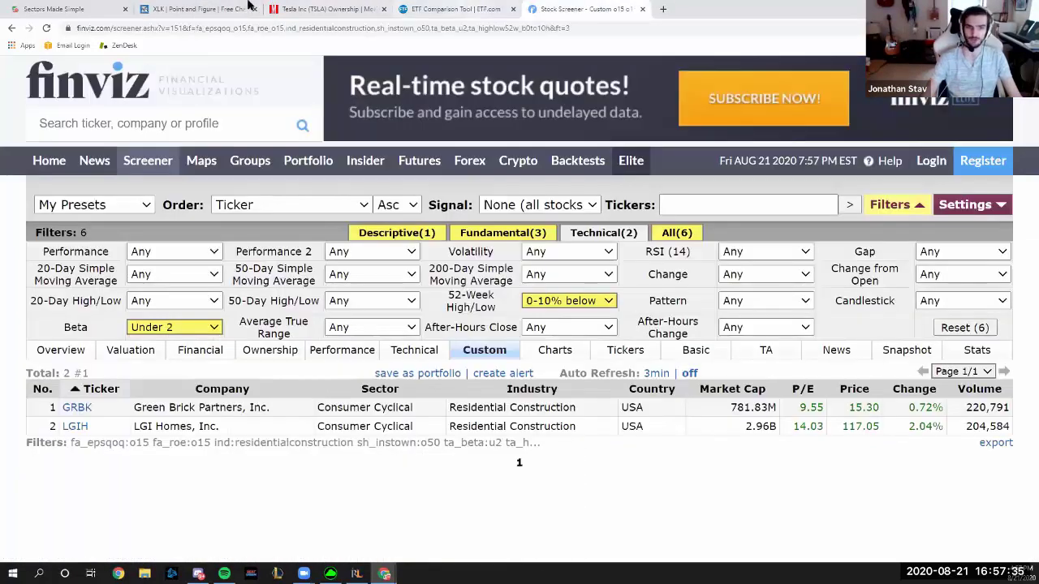
click(235, 9)
click(355, 90)
text(lgih)
click(425, 109)
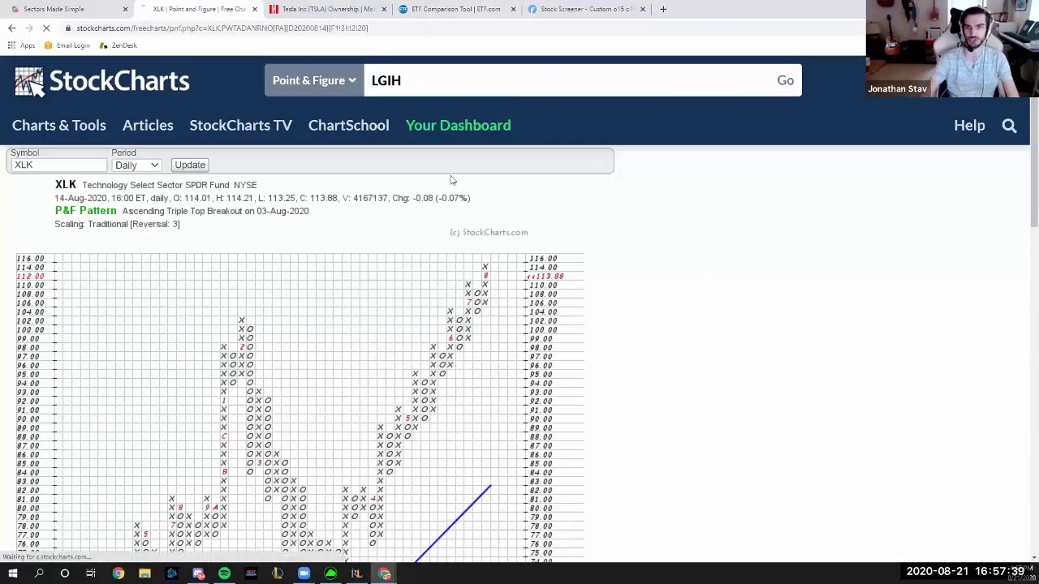
Step: Review the LGIH chart alongside the LGI Homes Finviz quote page, then close the quote
scroll(435, 211, down, 1)
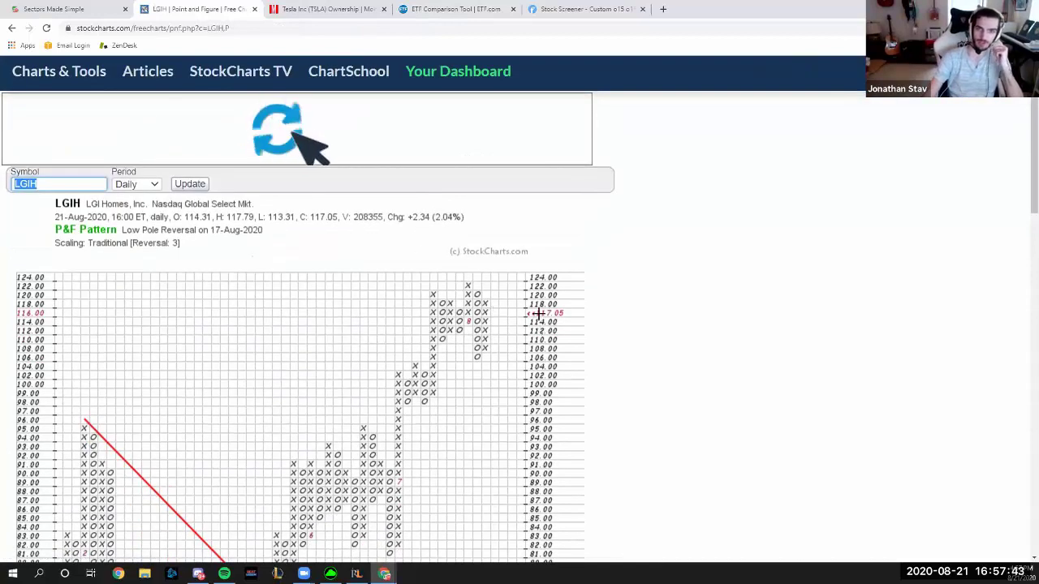
scroll(538, 302, down, 2)
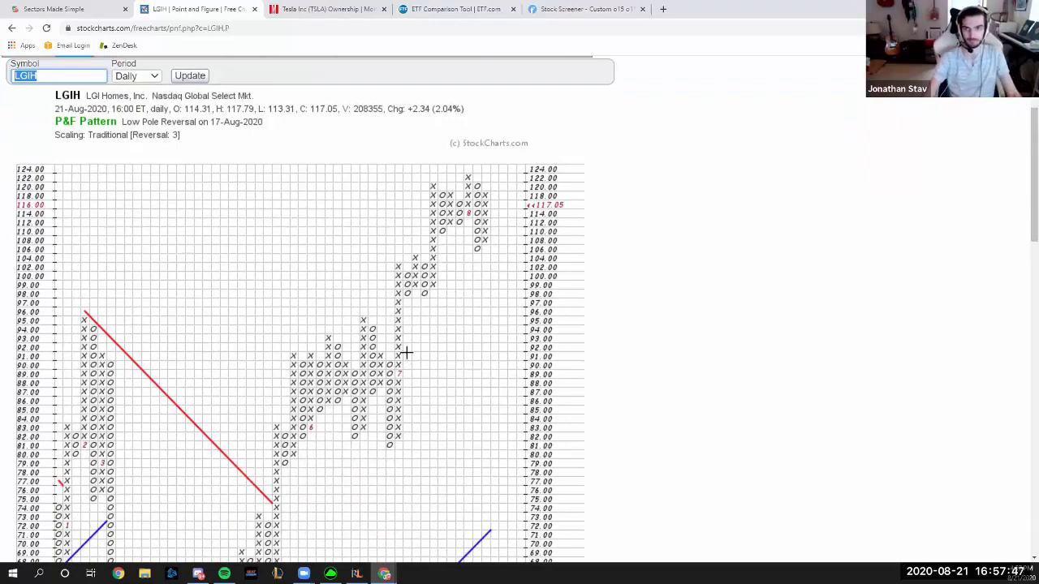
click(592, 8)
click(81, 426)
scroll(375, 276, down, 5)
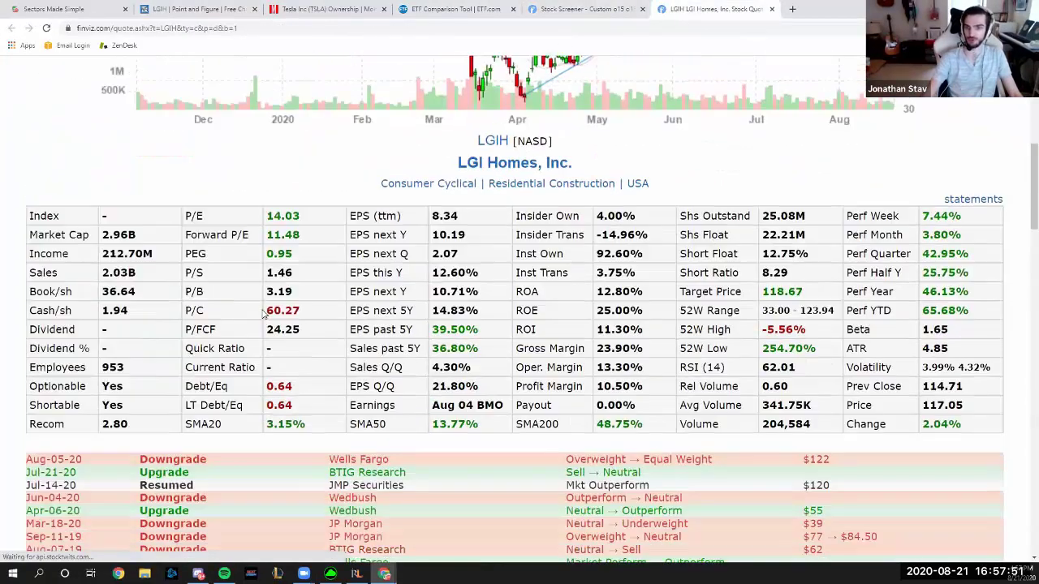
key(ctrl+w)
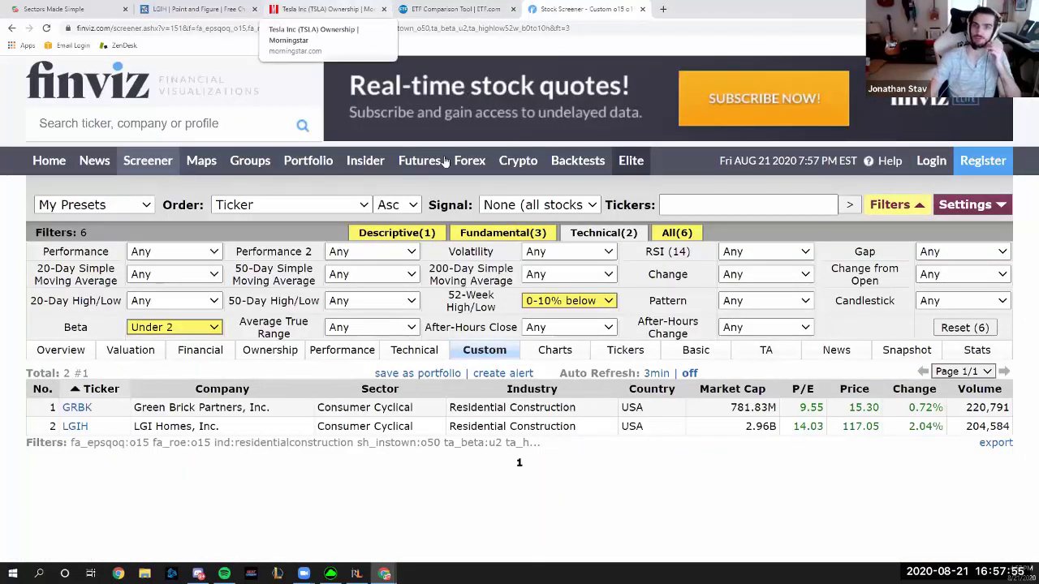
click(209, 8)
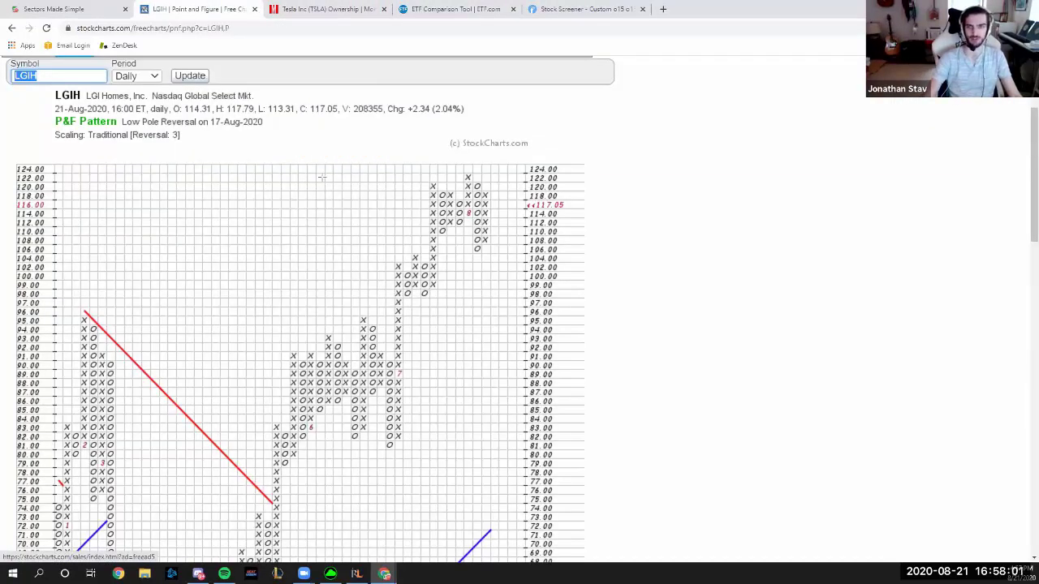
Step: Mark the resistance near 122 on the LGIH chart and place the screener beside StockCharts
drag(464, 174, 584, 174)
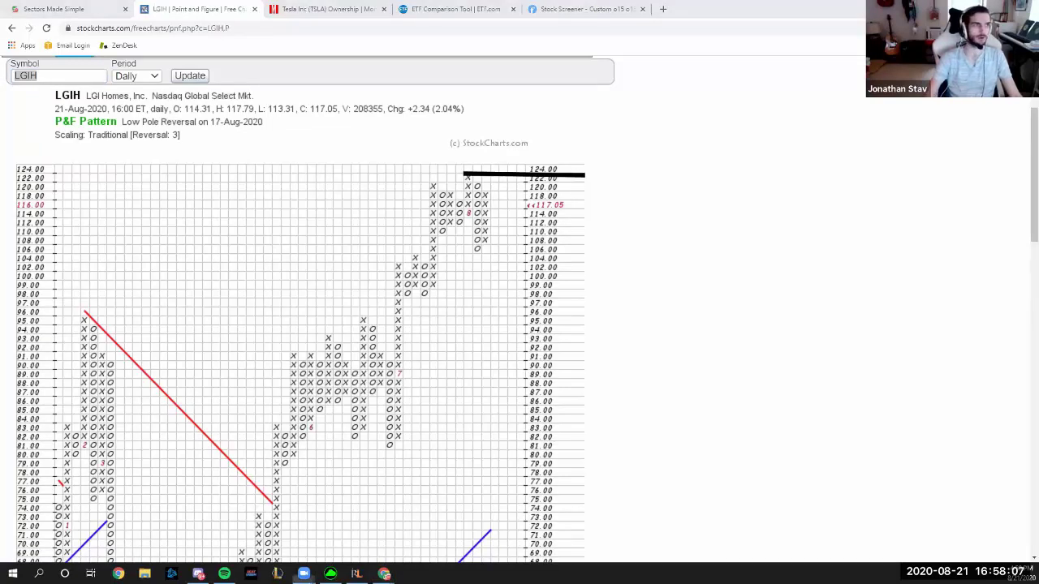
click(319, 9)
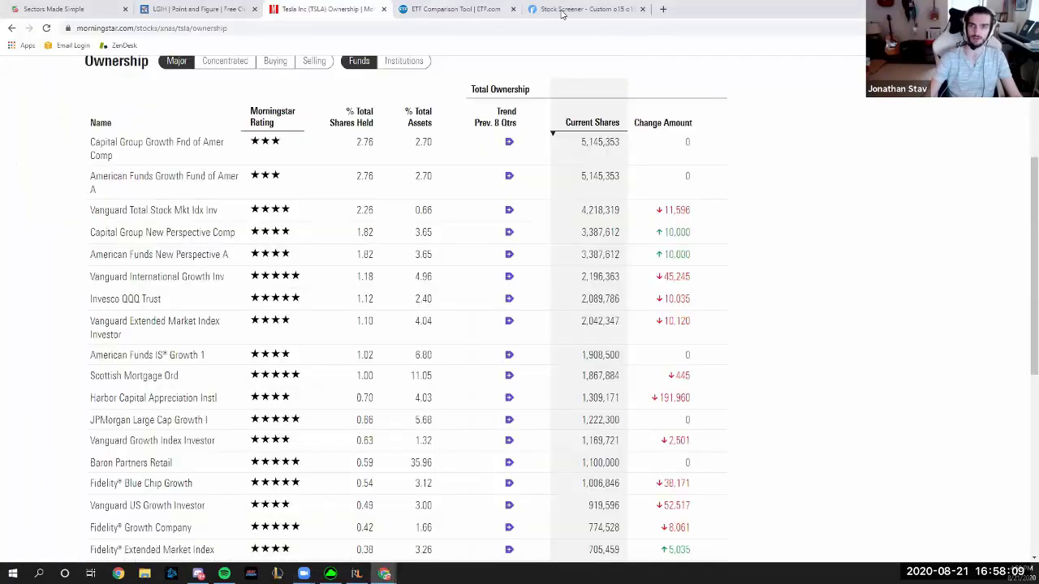
click(565, 10)
drag(565, 11, 312, 10)
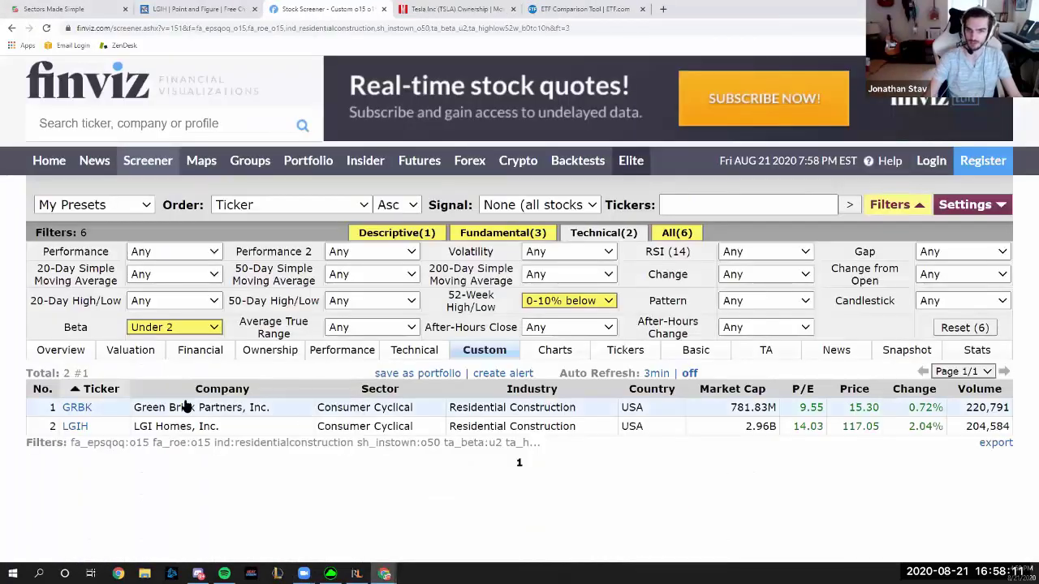
mouse_move(79, 412)
click(217, 8)
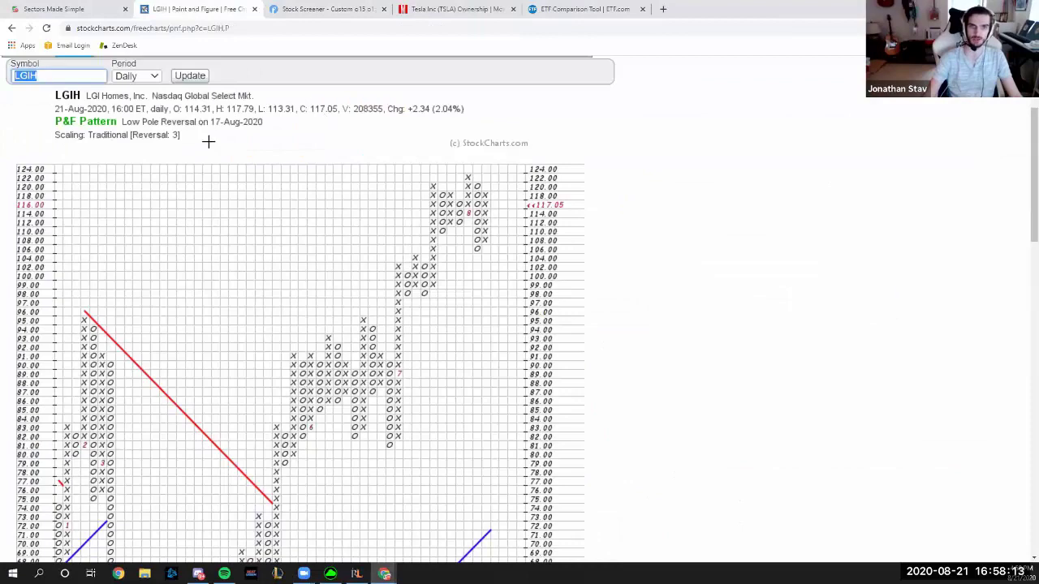
Step: Load the GRBK point-and-figure chart in StockCharts
scroll(162, 203, up, 2)
text(grbk)
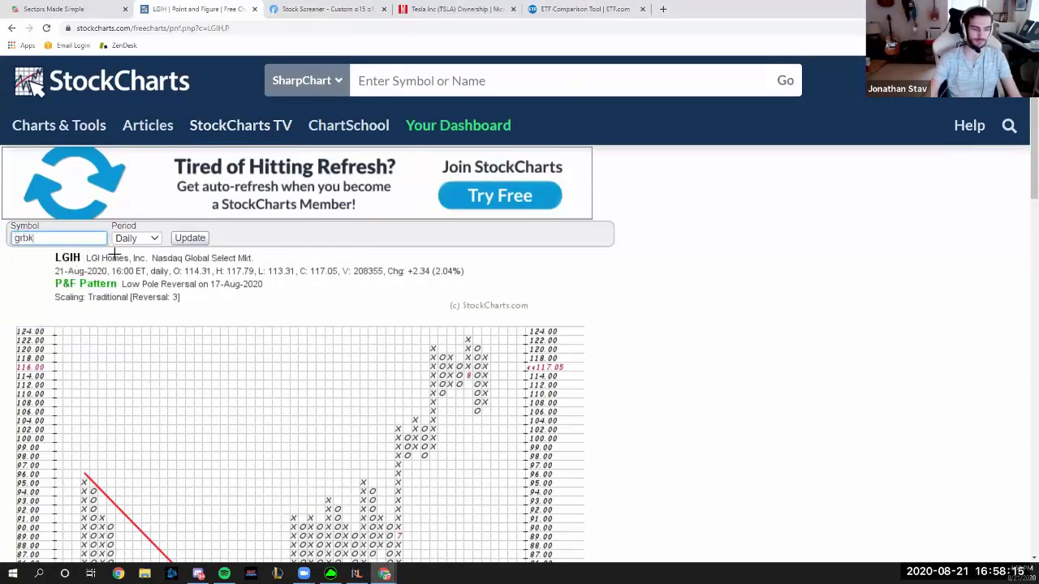
double_click(22, 238)
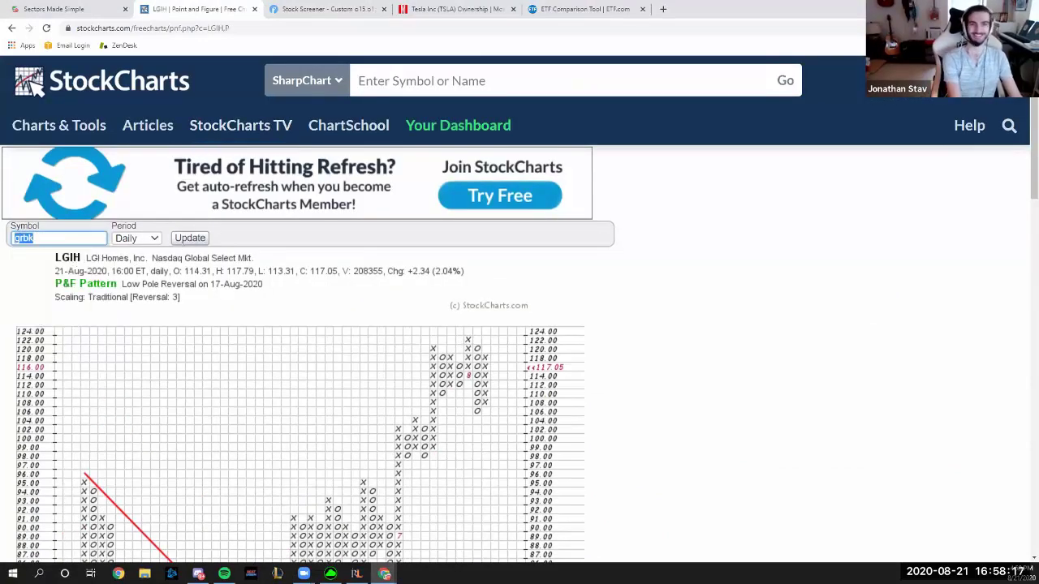
text(grbk)
key(BackSpace)
key(BackSpace)
text(bk)
key(Return)
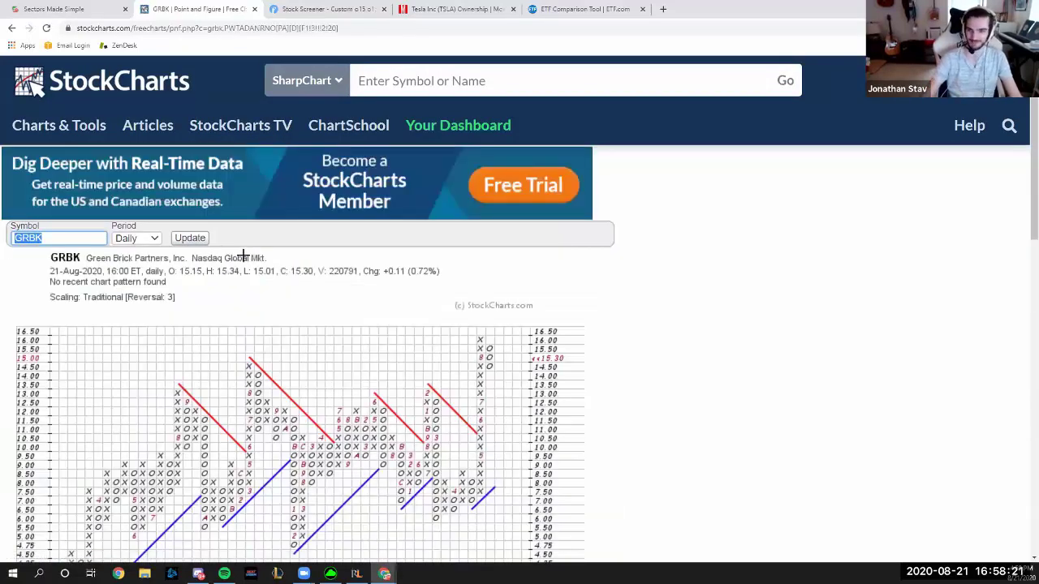
Step: Review GRBK's P&F chart (15.30 close), then go back to the Finviz screener showing GRBK and LGIH
scroll(246, 261, down, 1)
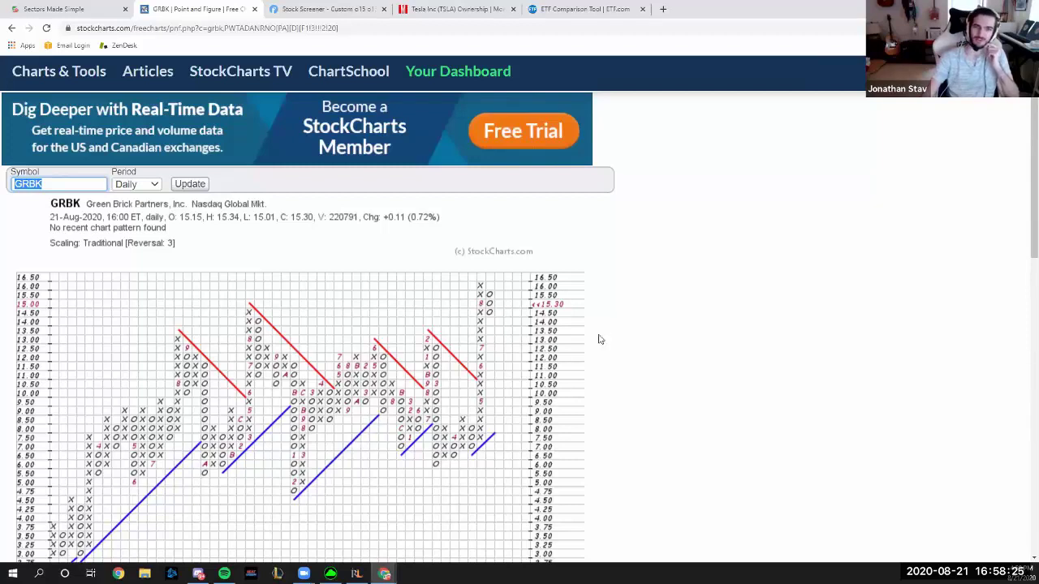
scroll(568, 346, down, 1)
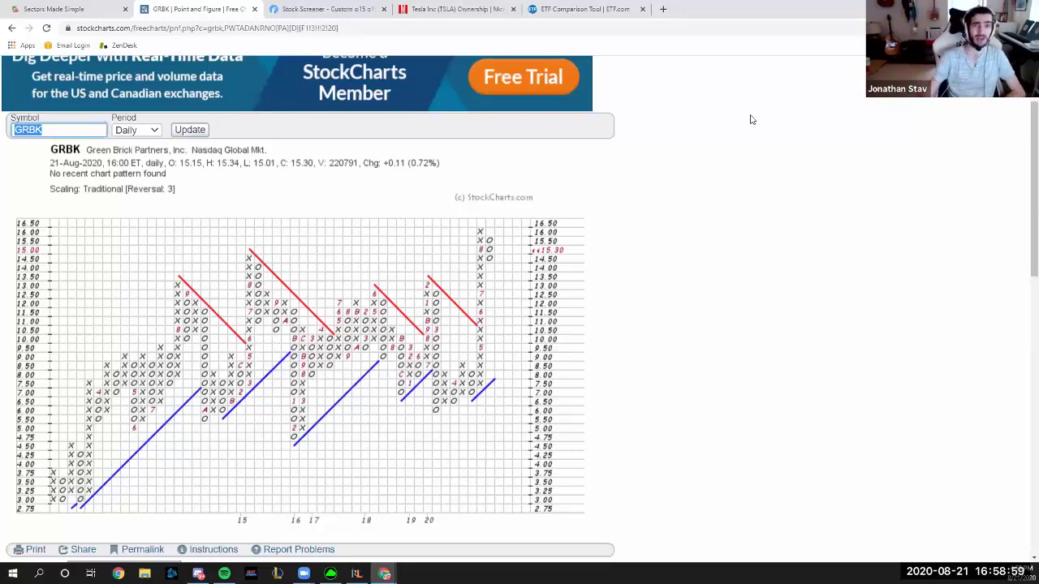
click(362, 9)
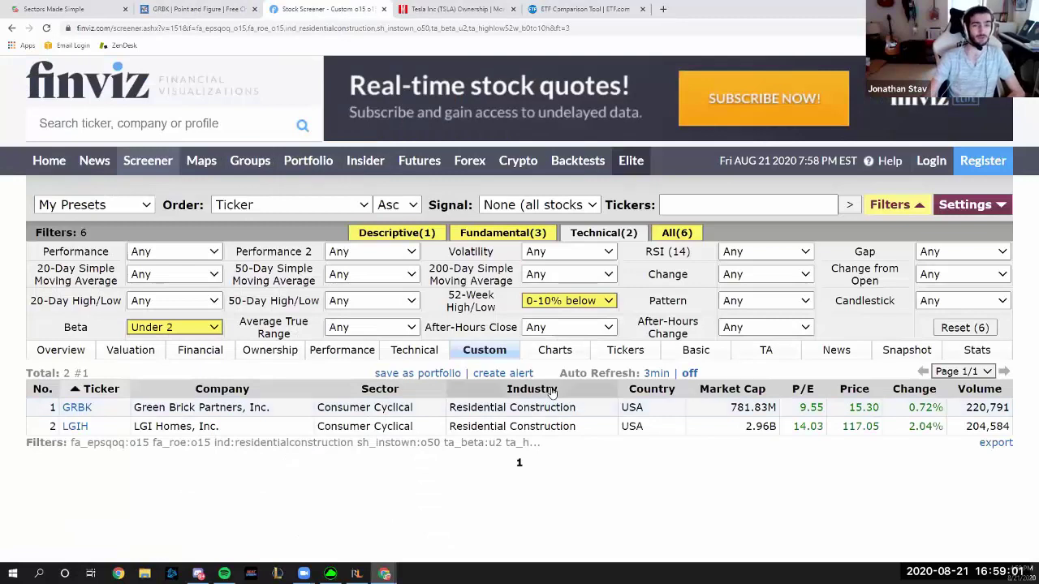